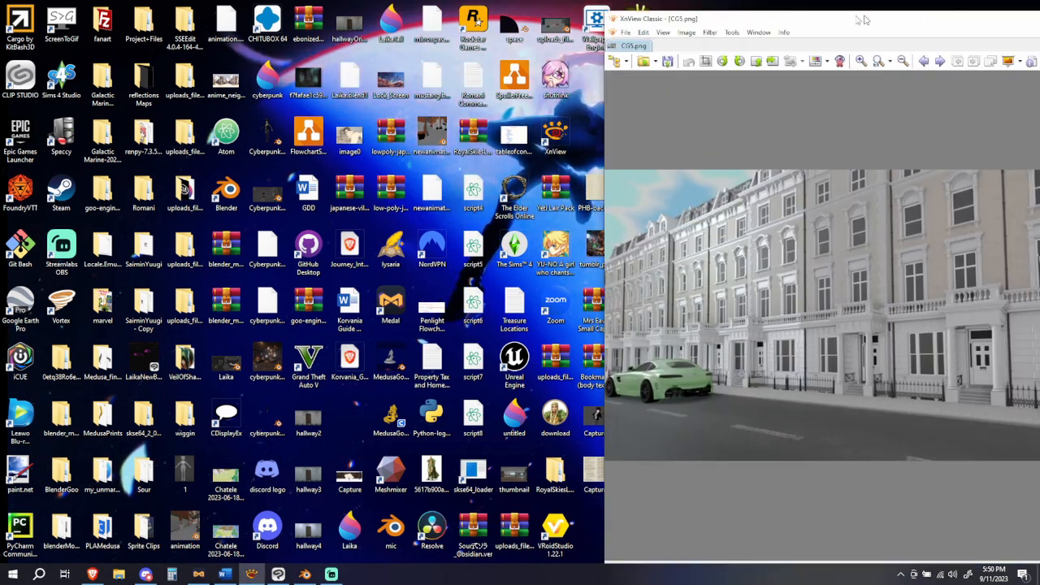
Step: Maximize the XnView window, browse the rendered scene images from CG5.png through CG8.png, and close the viewer
left_click_drag(864, 19, 502, 36)
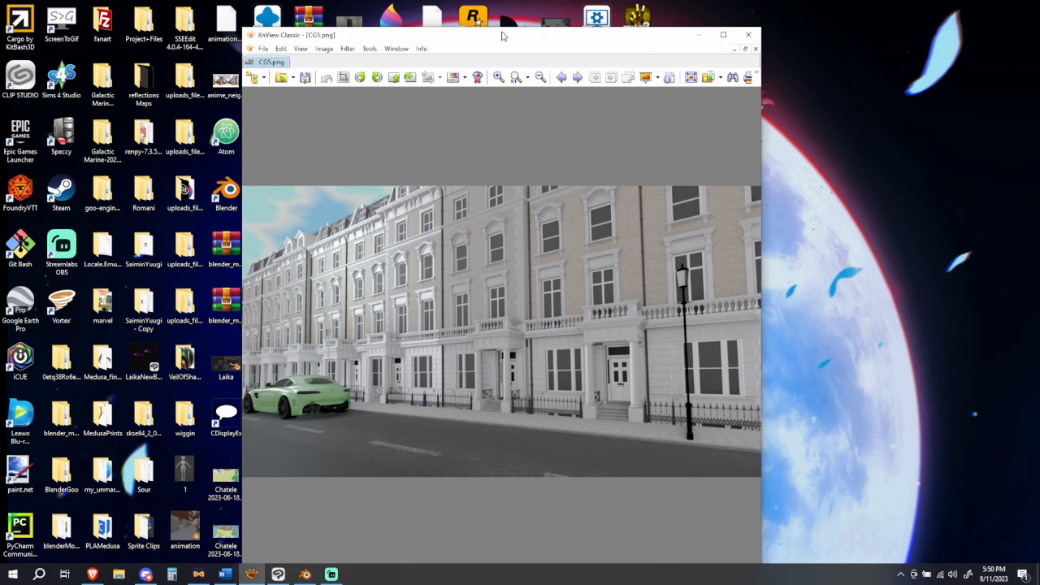
left_click(724, 35)
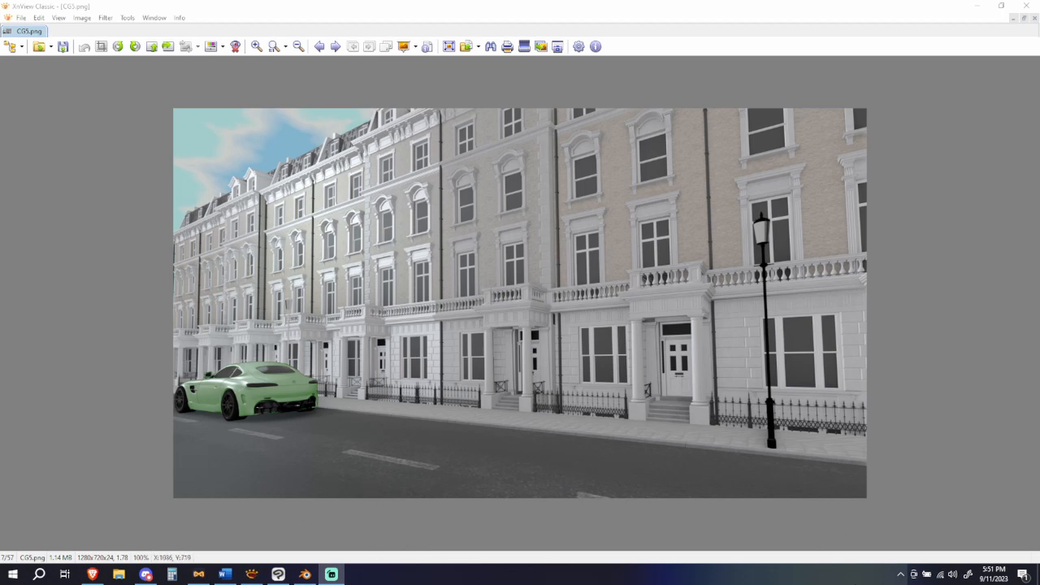
left_click(335, 47)
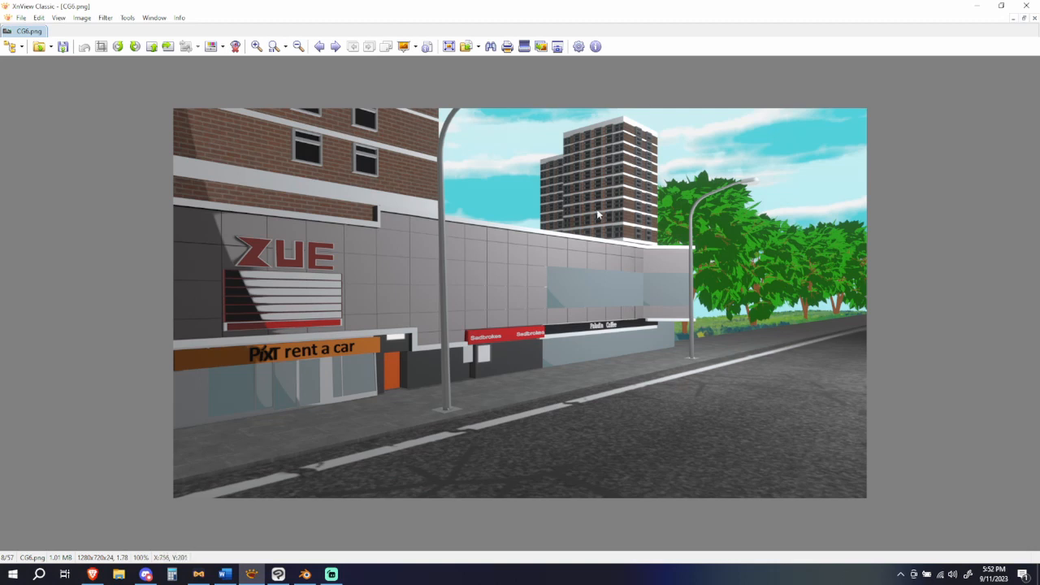
left_click(335, 47)
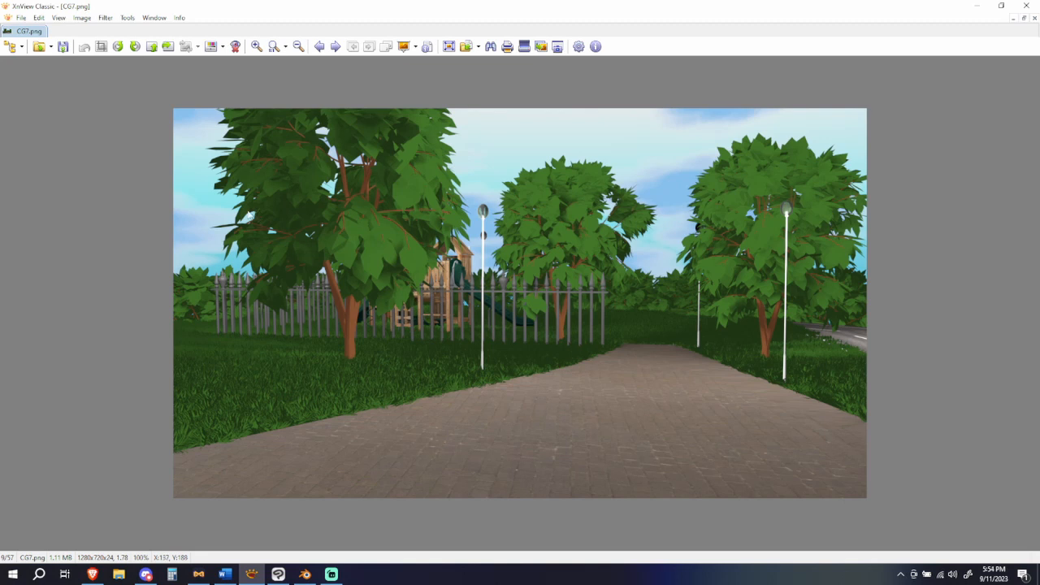
left_click(336, 48)
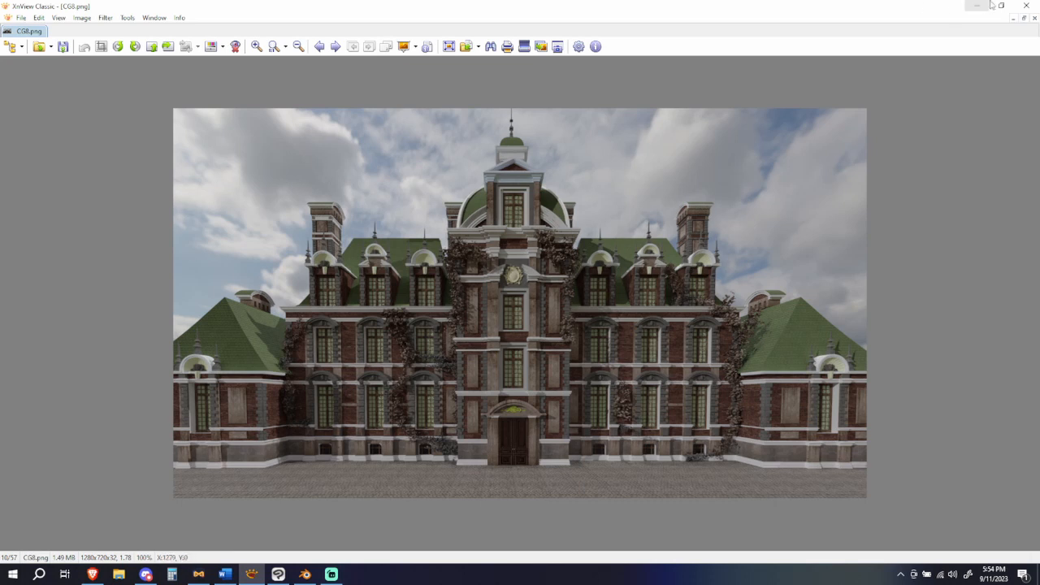
left_click(1029, 6)
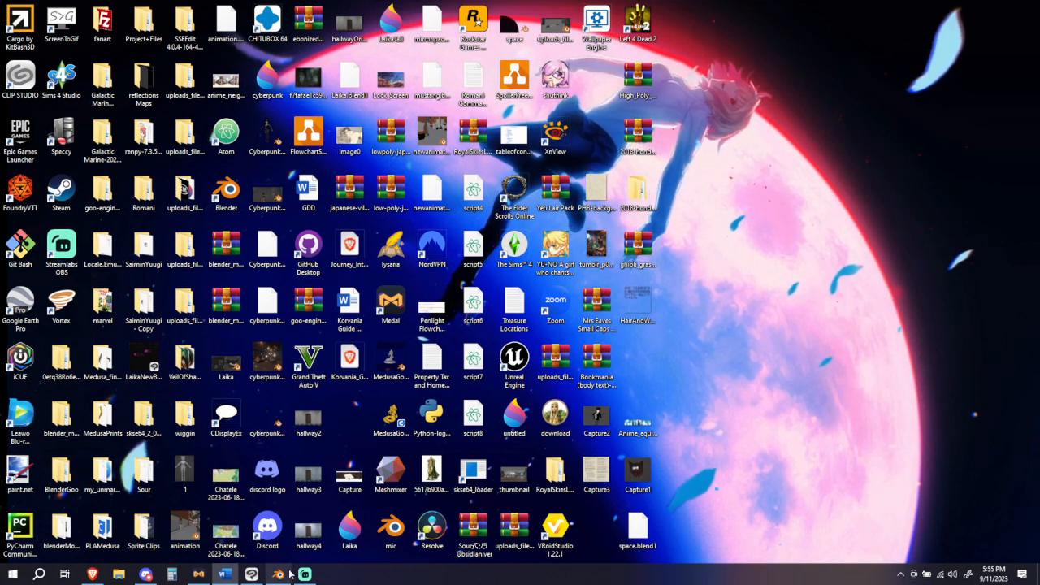
Step: Switch to Blender and examine the specular highlight band on the HairAndWolfEars model up close from another angle
mouse_move(286, 576)
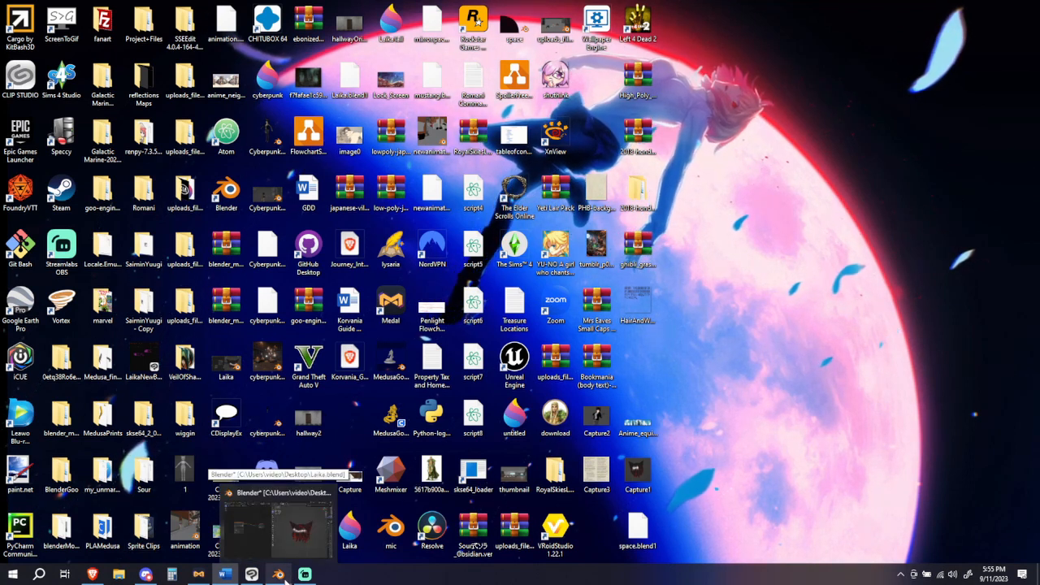
left_click(286, 538)
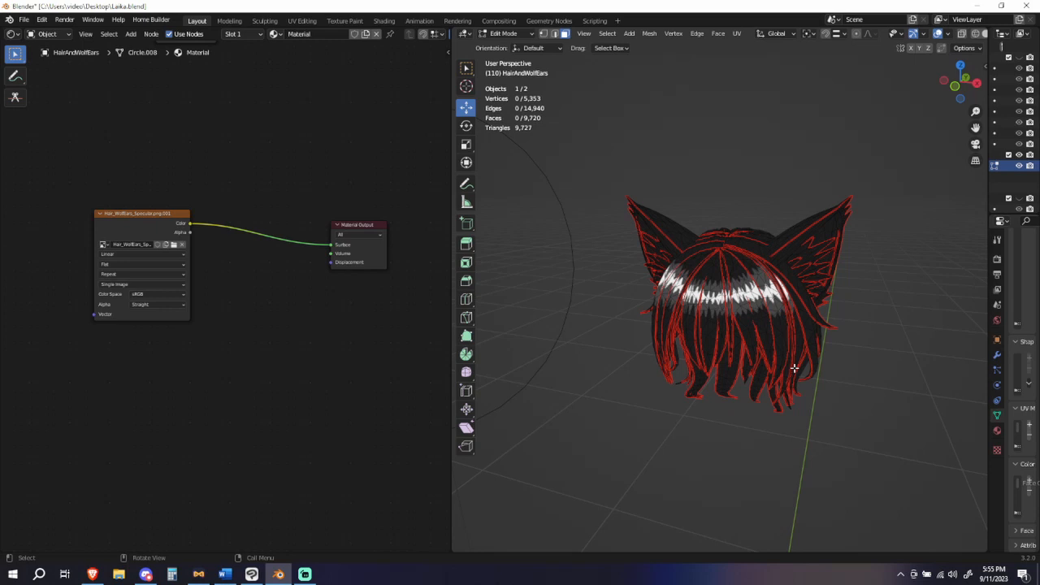
scroll(794, 368, "up", 3)
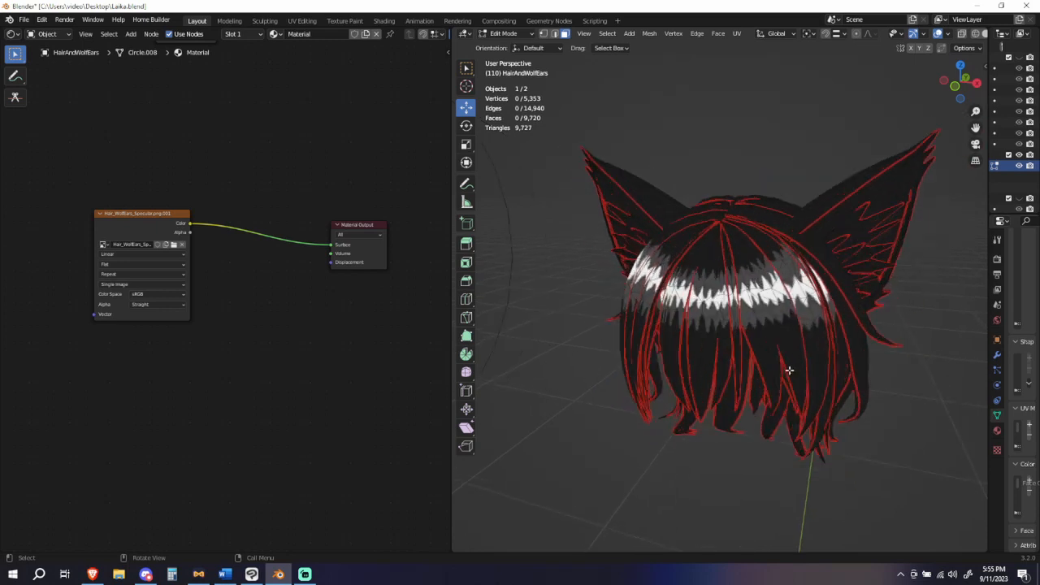
scroll(789, 370, "up", 1)
middle_click_drag(805, 353, 501, 358)
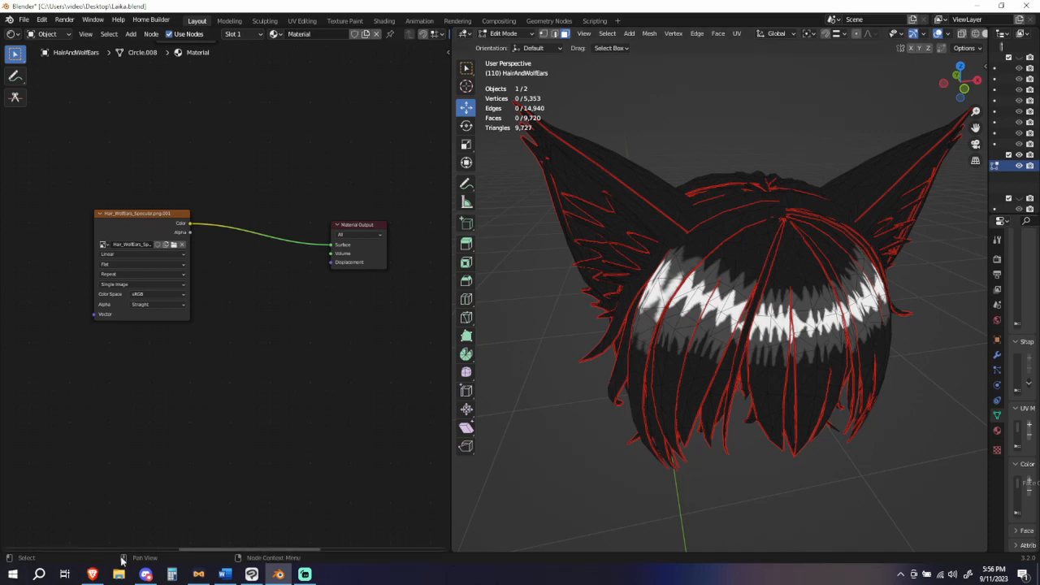
Step: Look up the specular texture's folder, examine the highlight marks in Hair_WolfEars_Specular.png in XnView, and close the viewer and file browser
left_click(174, 244)
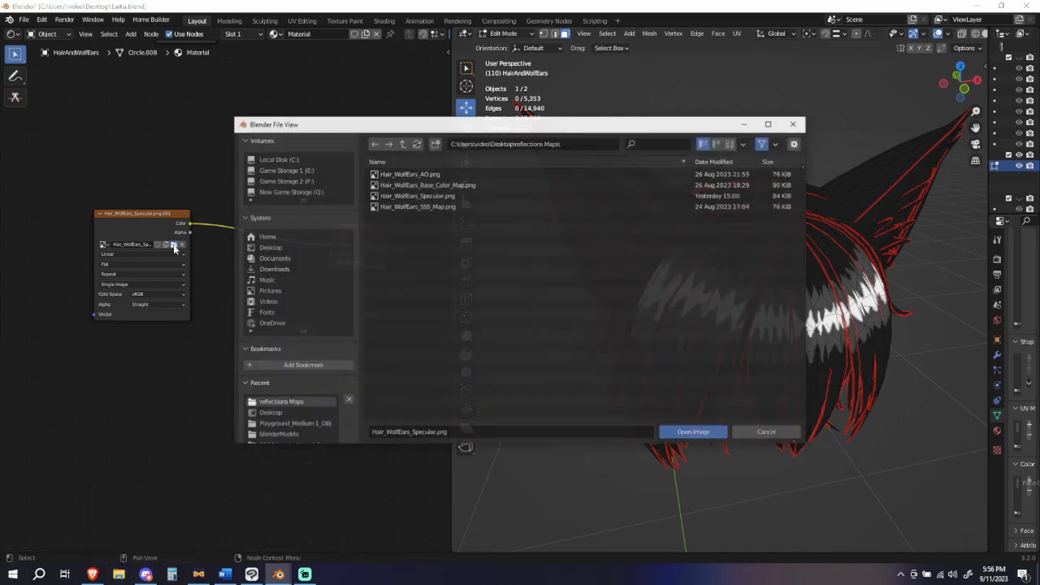
left_click(548, 143)
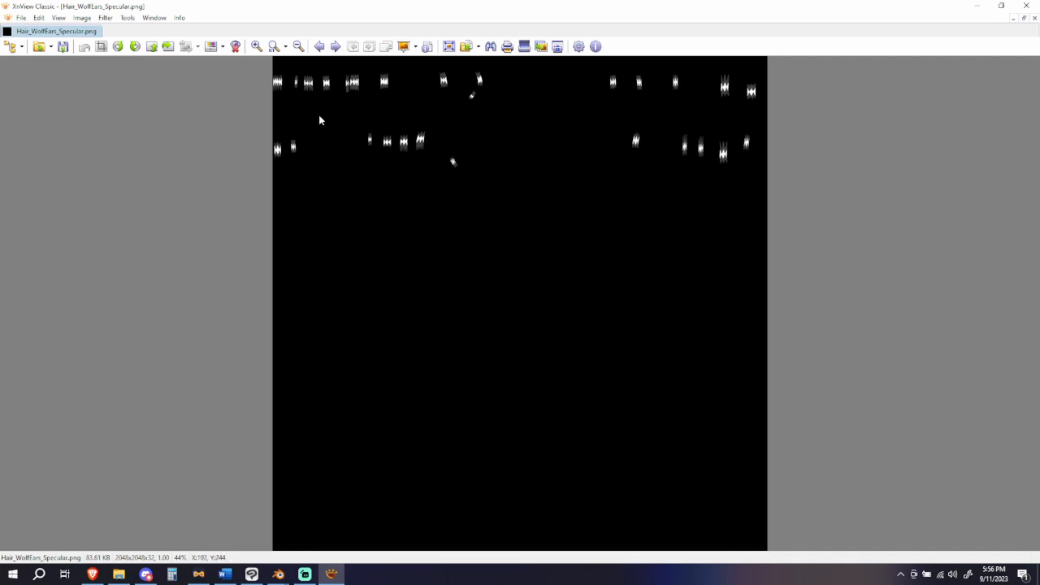
scroll(320, 143, "up", 5)
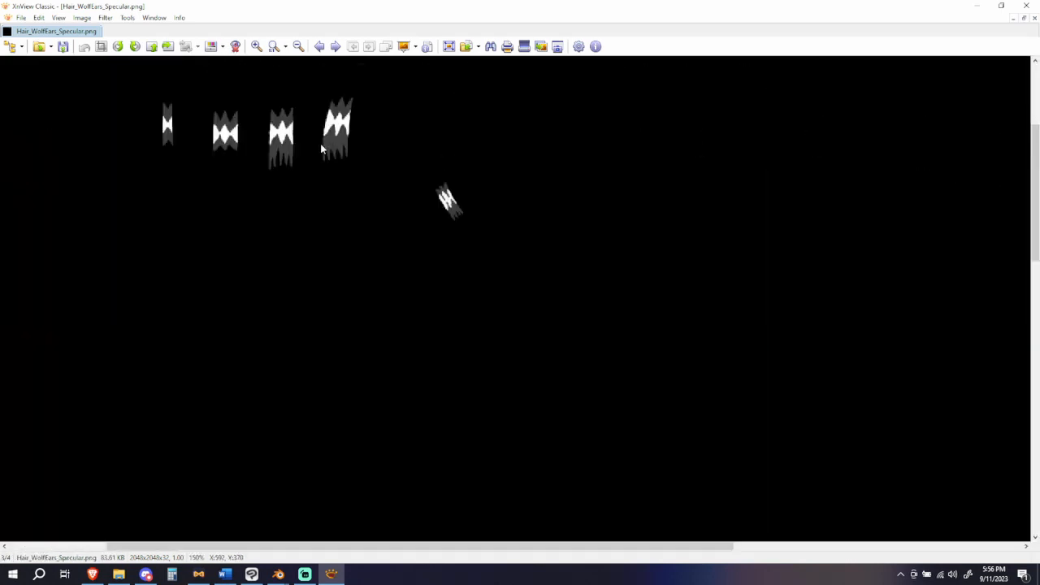
scroll(320, 143, "up", 2)
scroll(320, 143, "up", 1)
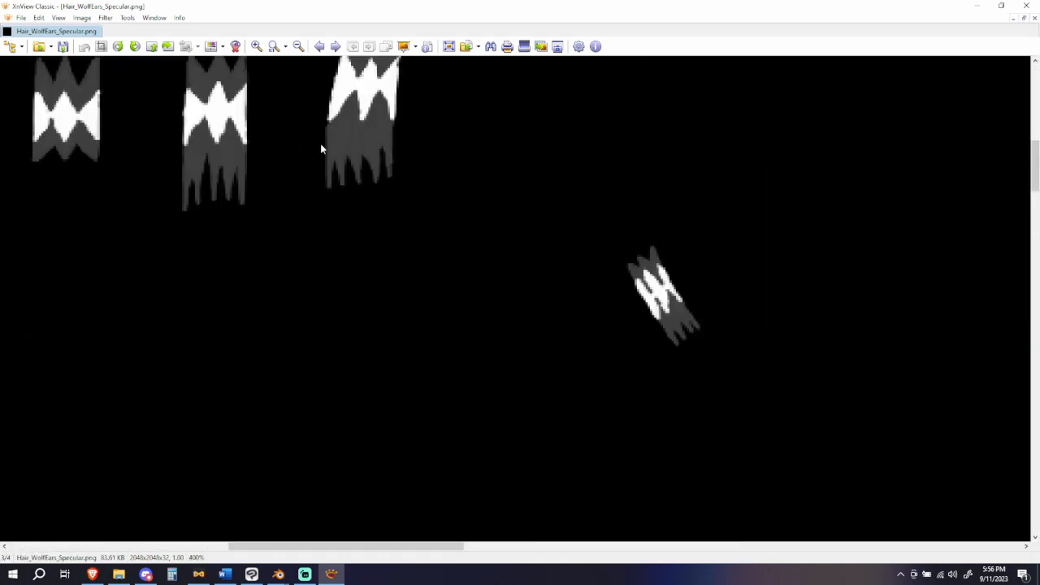
scroll(320, 143, "down", 1)
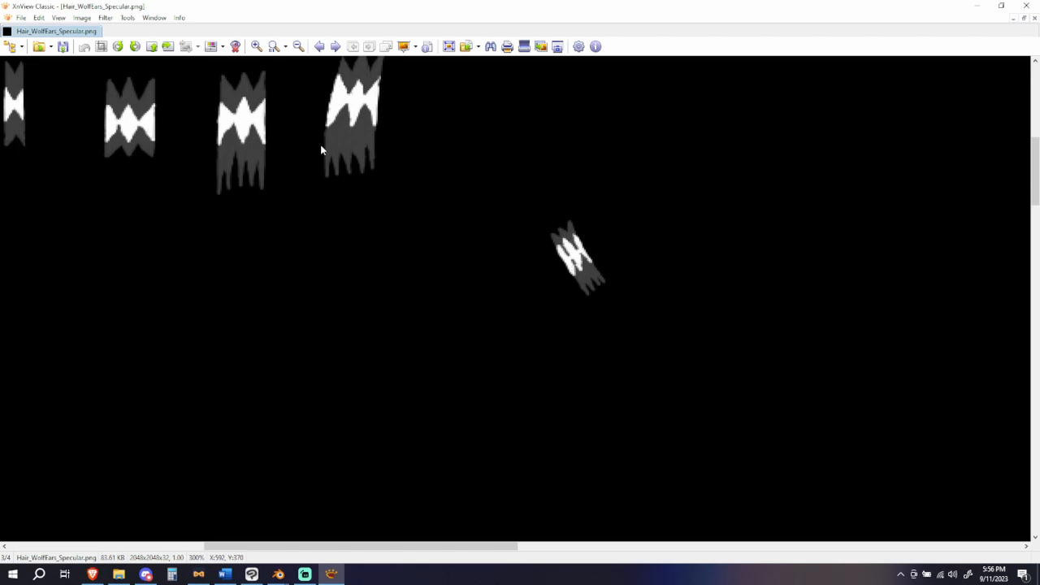
scroll(321, 149, "down", 6)
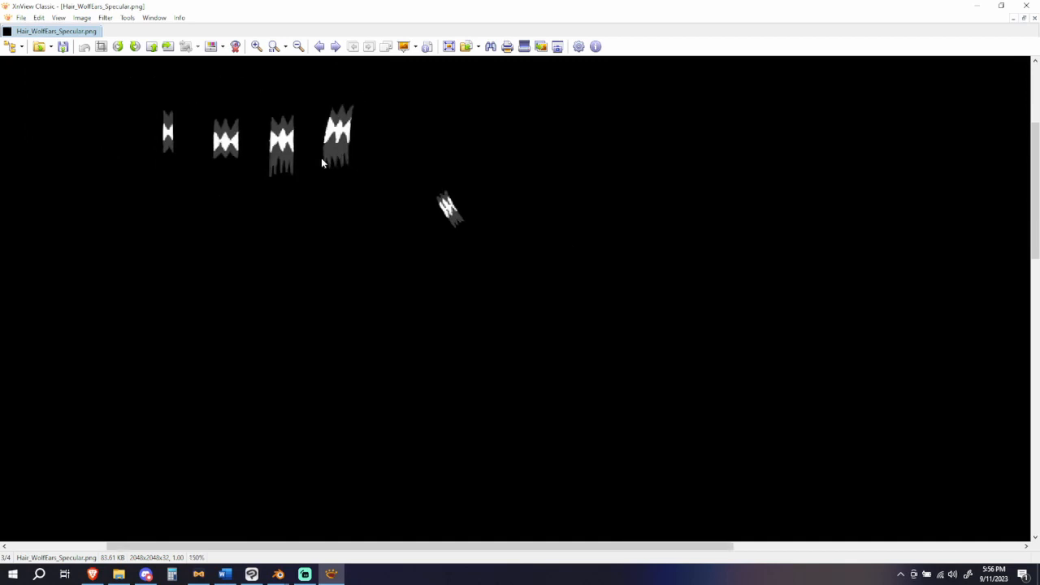
scroll(330, 209, "down", 1)
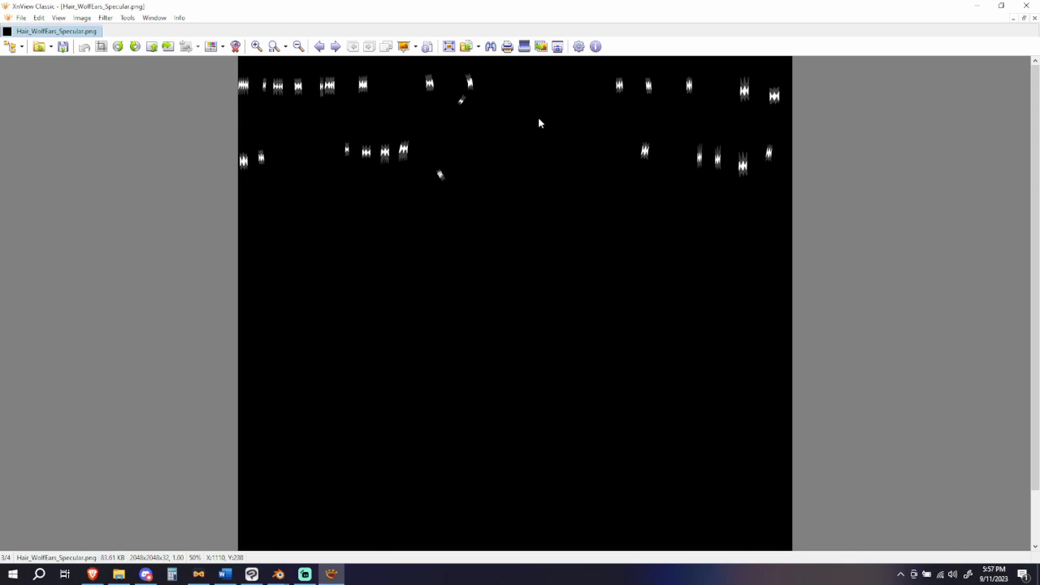
left_click(1027, 7)
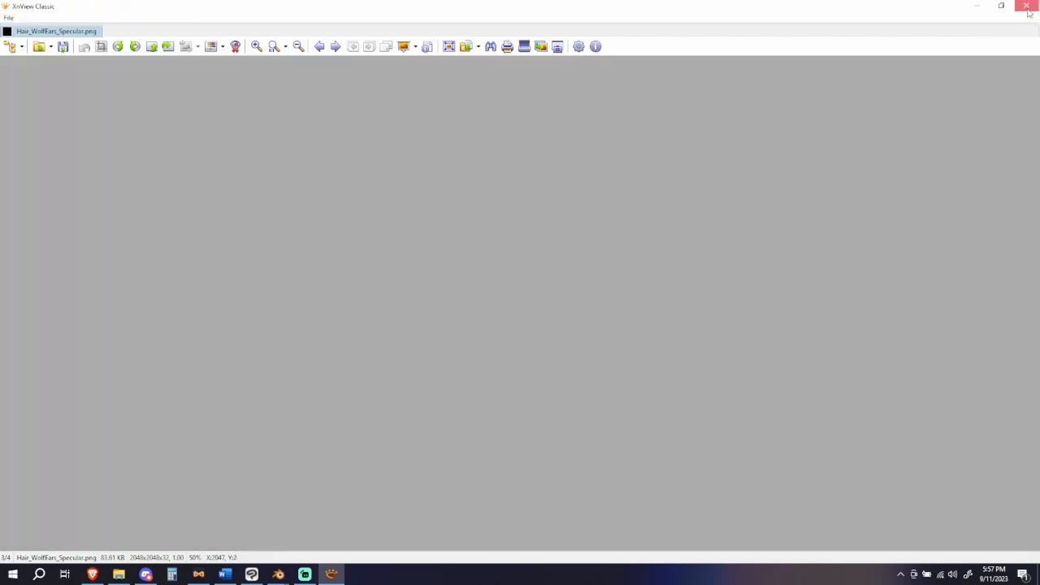
left_click(793, 125)
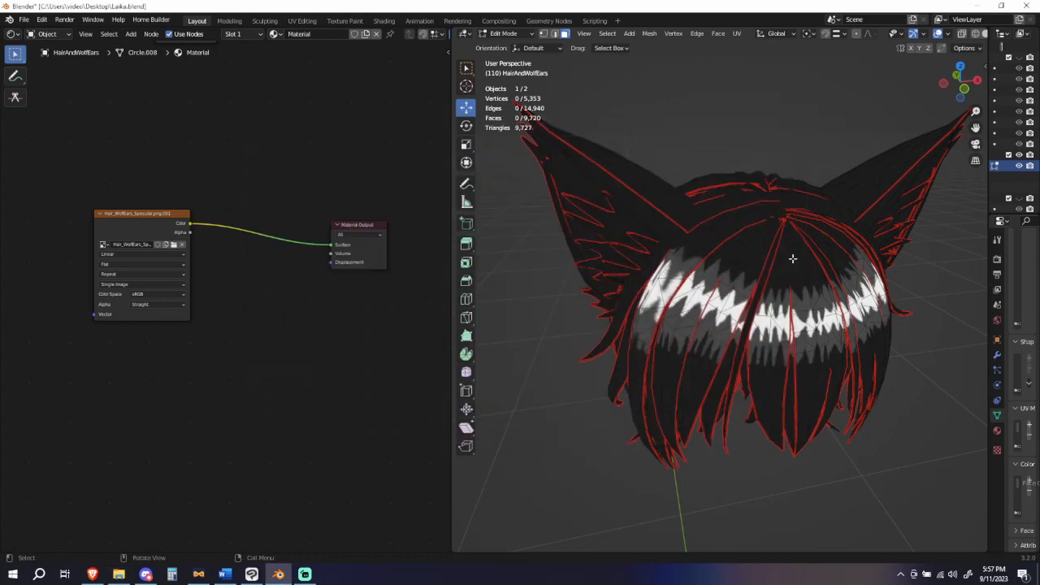
Step: Examine how the jagged white and grey highlight runs across the front and side hair strands of the model
scroll(808, 326, "up", 1)
scroll(808, 325, "down", 1)
scroll(808, 326, "up", 2)
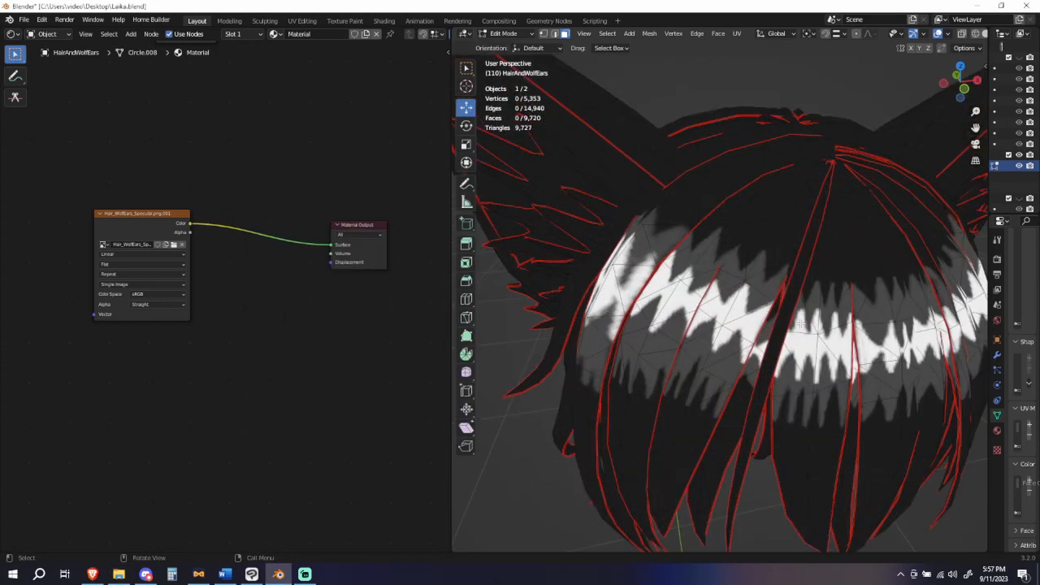
middle_click_drag(801, 324, 707, 309)
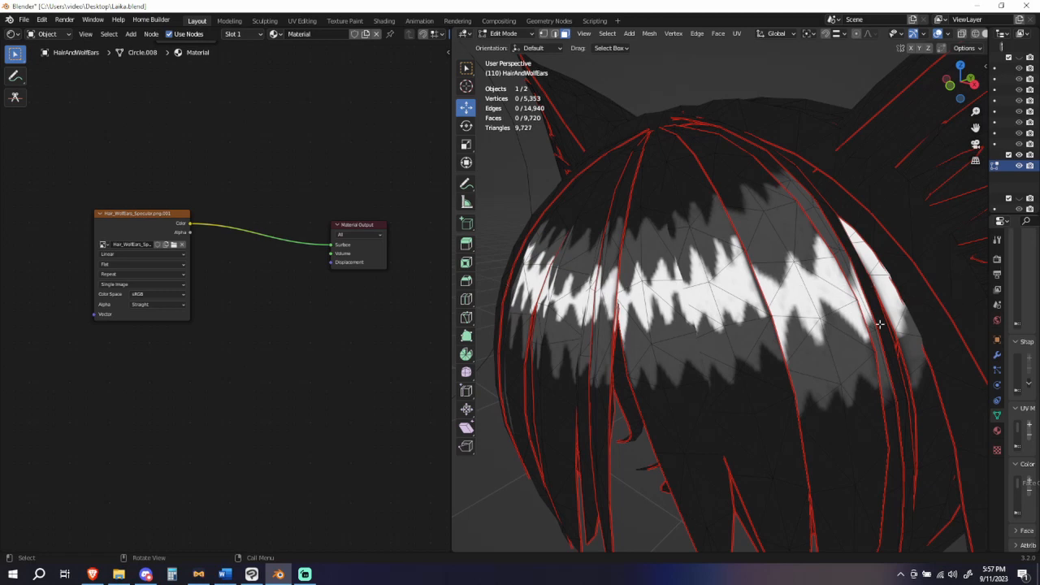
scroll(747, 298, "down", 6)
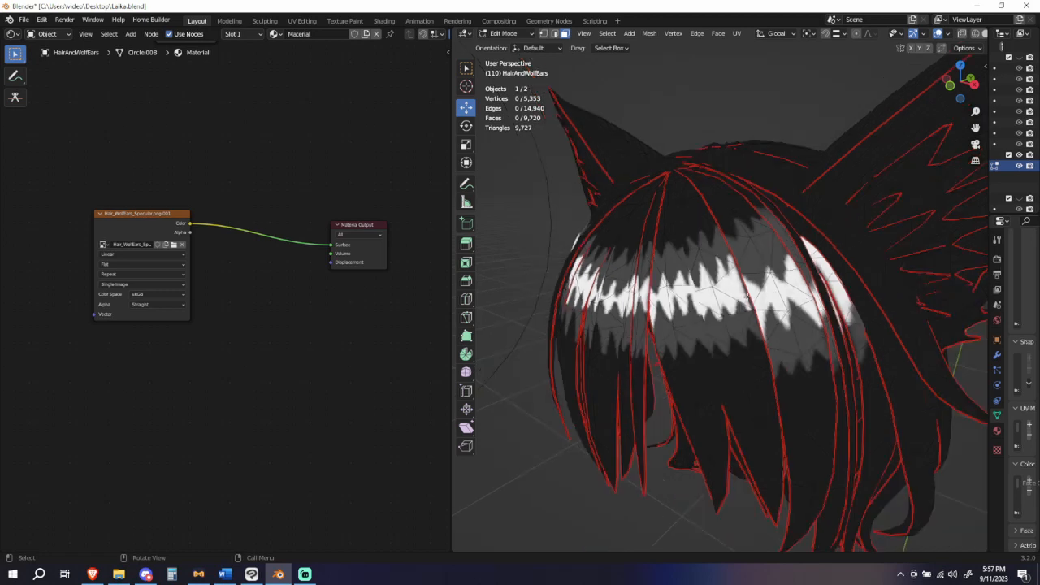
scroll(747, 298, "up", 3)
scroll(748, 297, "up", 2)
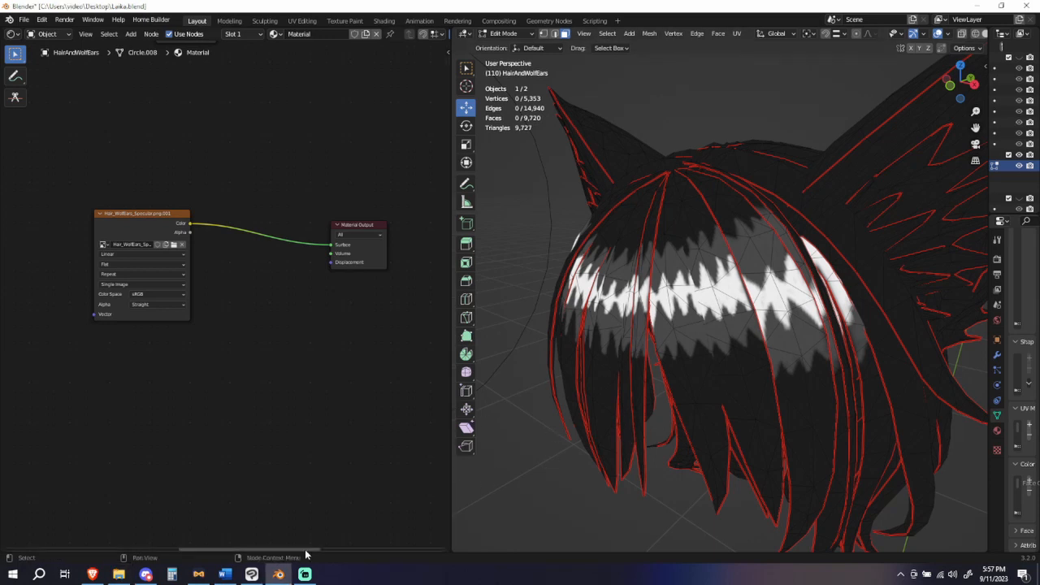
Step: Switch to Clip Studio Paint and examine the red and grey highlight marks across the LaikaNewBaseColor texture
mouse_move(250, 574)
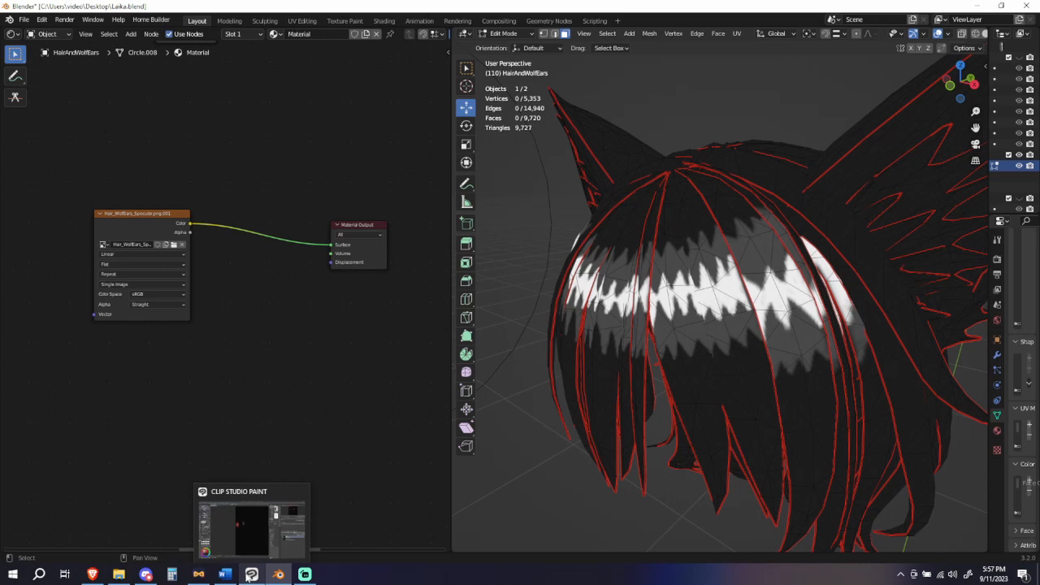
left_click(251, 574)
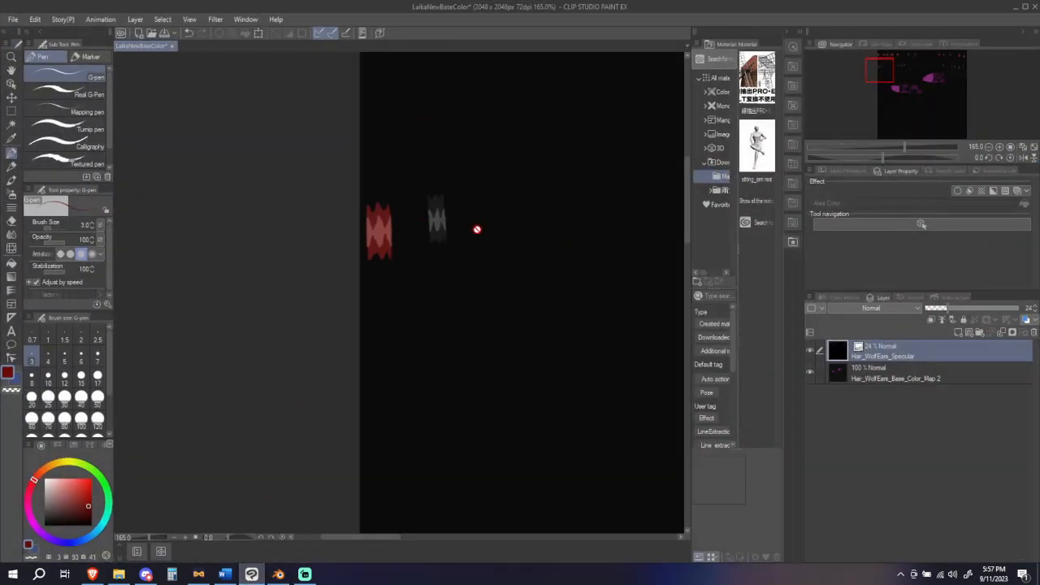
scroll(477, 229, "down", 4)
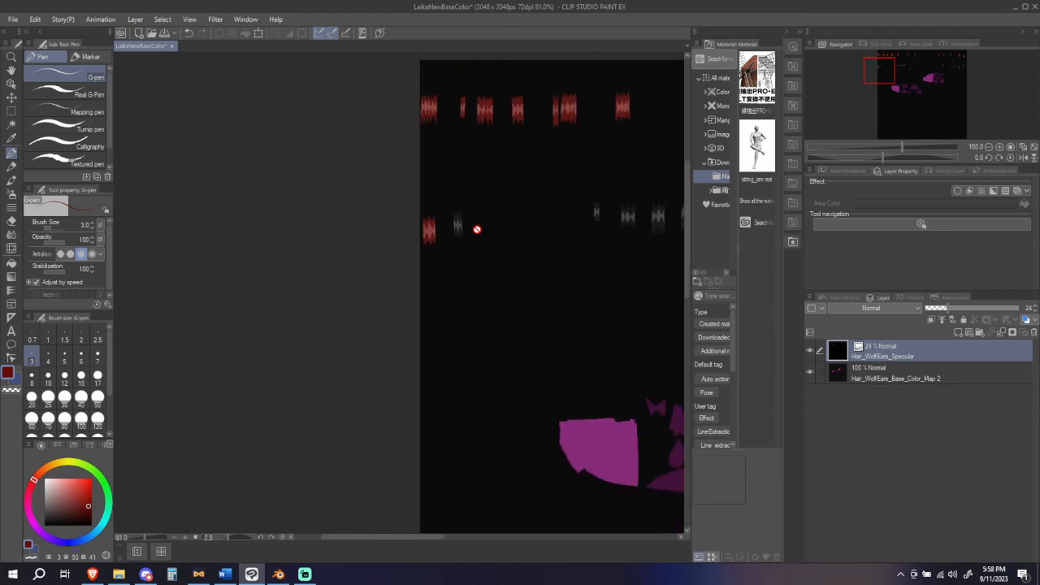
scroll(478, 225, "right", 5)
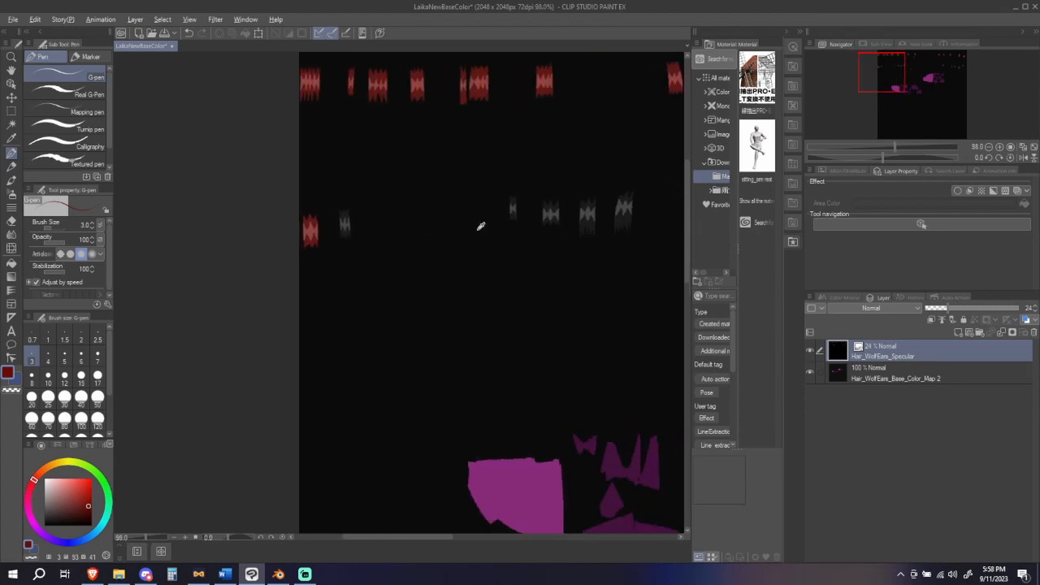
scroll(399, 214, "right", 6)
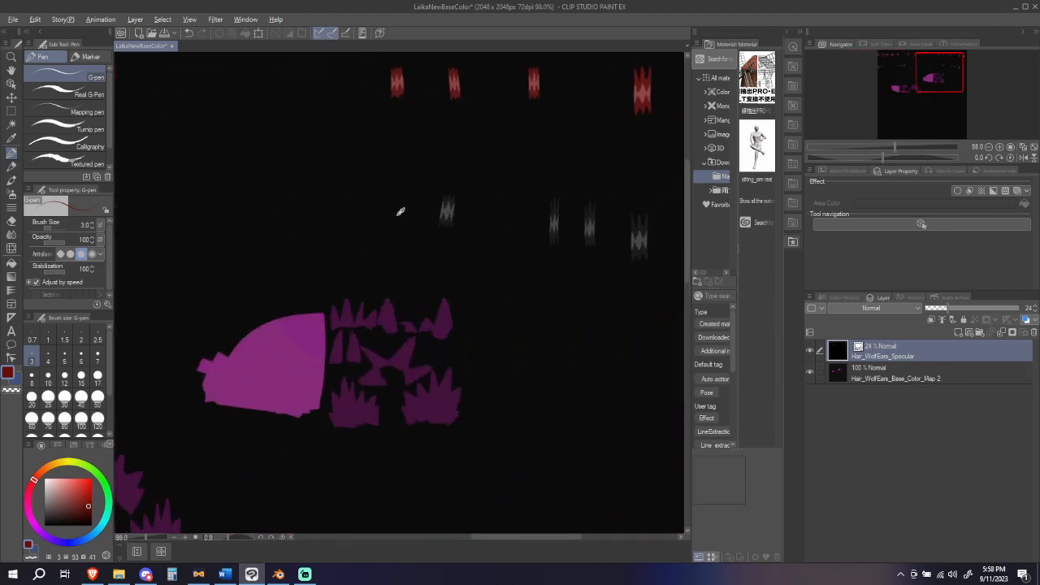
scroll(390, 214, "down", 2)
scroll(390, 211, "up", 4)
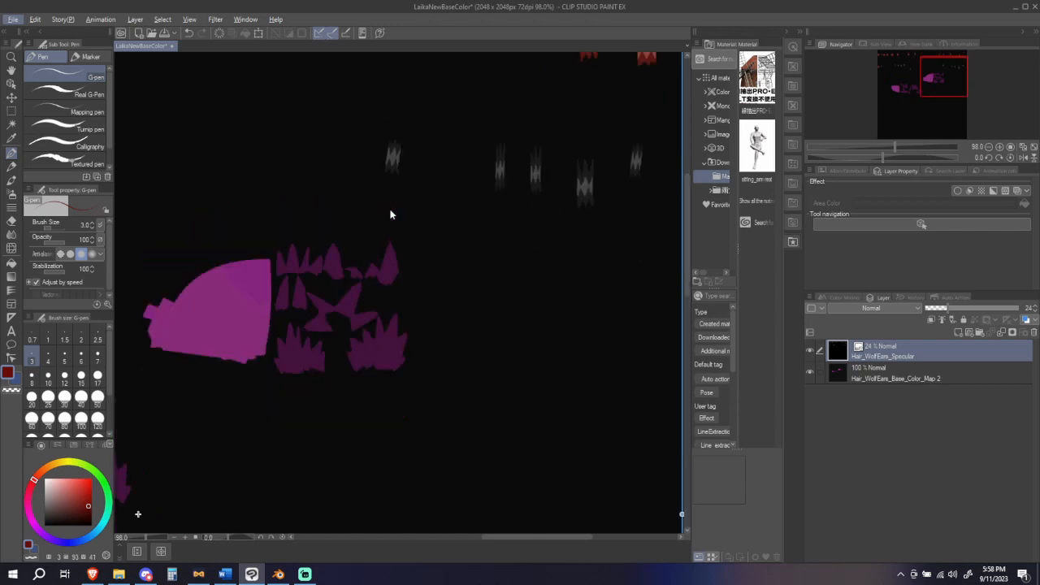
scroll(390, 210, "down", 5, "ctrl")
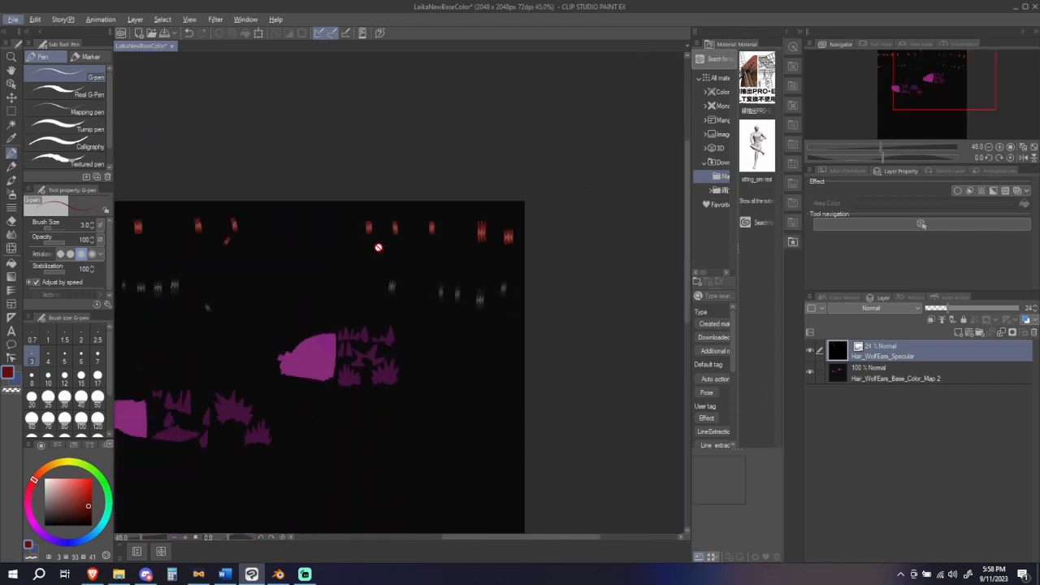
scroll(342, 280, "up", 1)
scroll(334, 271, "right", 1, "alt")
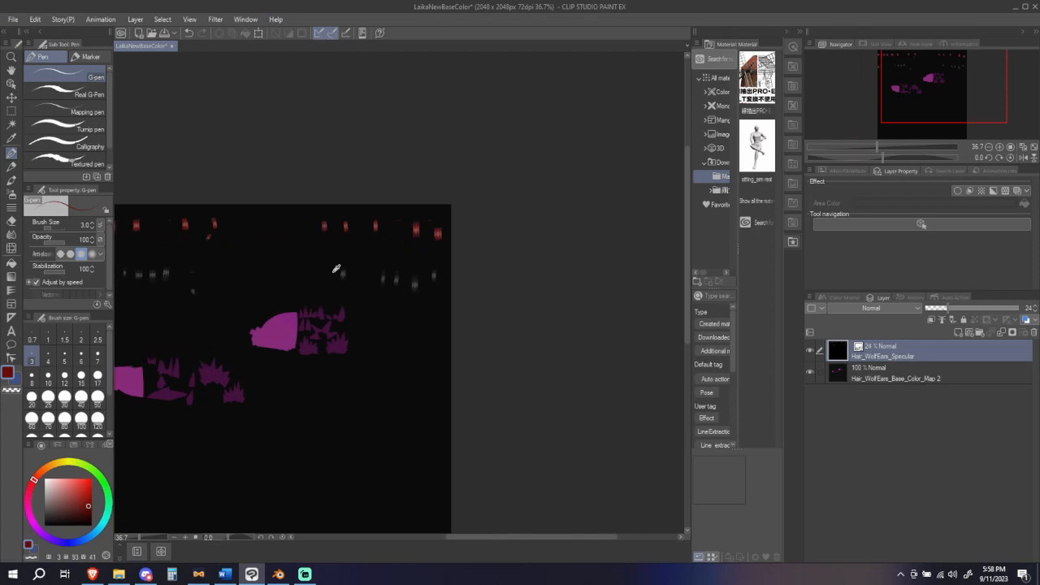
scroll(333, 271, "left", 3, "alt")
scroll(325, 307, "up", 3, "ctrl")
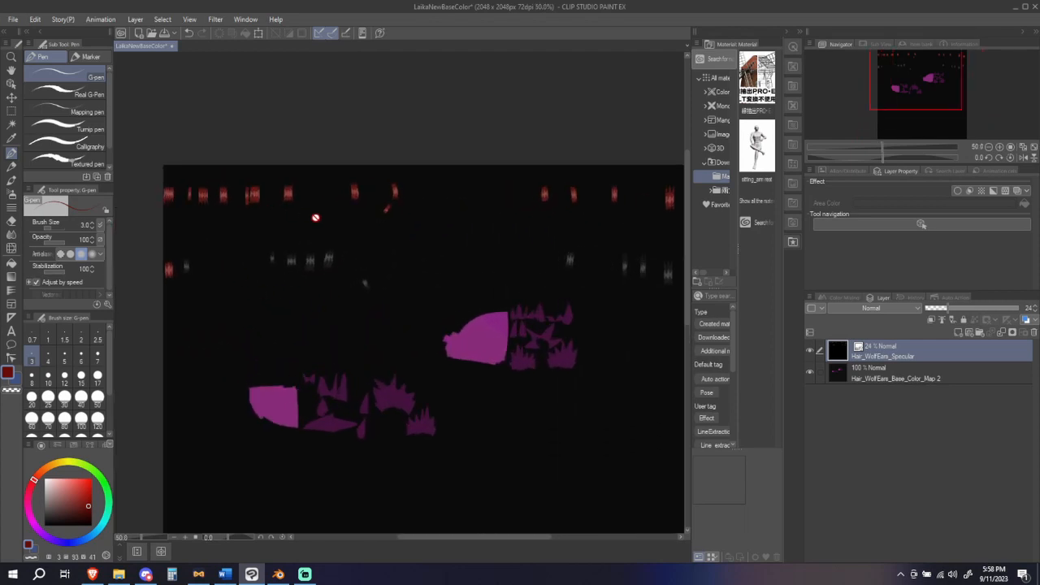
Step: Hide the Hair_WolfEars_Specular layer, make Hair_WolfEars_Base_Color_Map 2 the active layer, and show the specular layer again
left_click(809, 352)
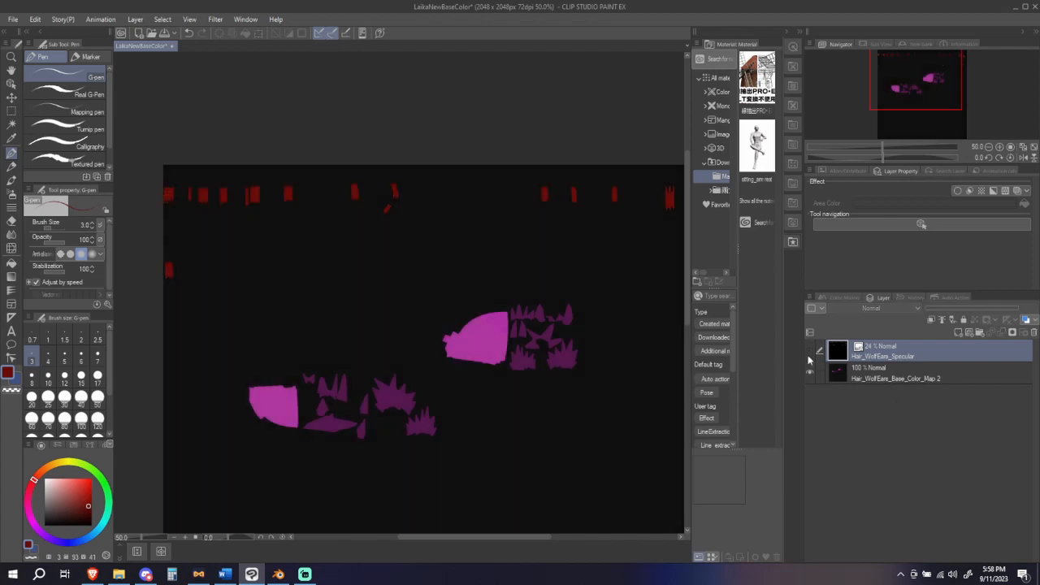
left_click(861, 376)
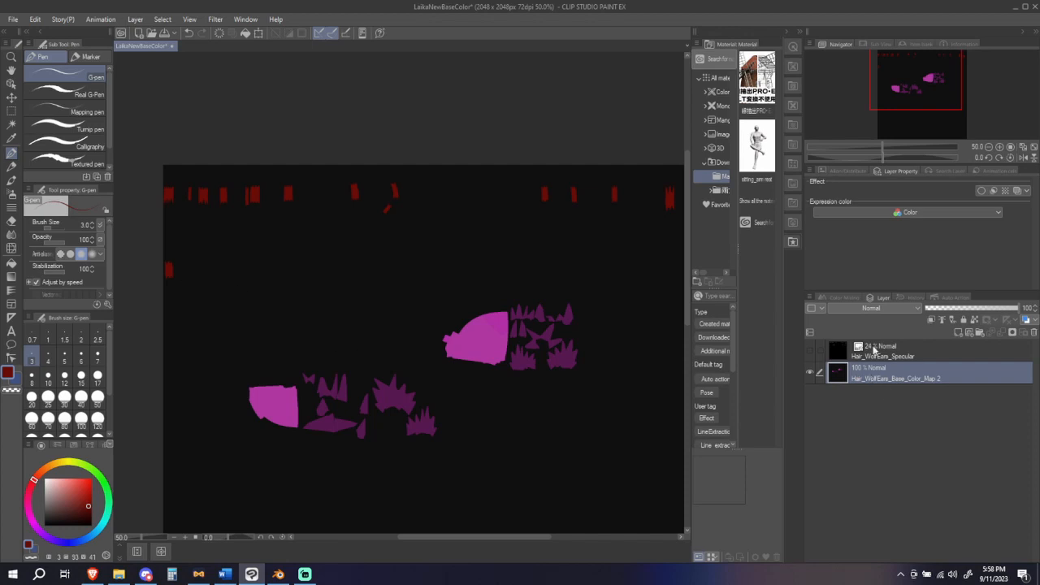
left_click(809, 351)
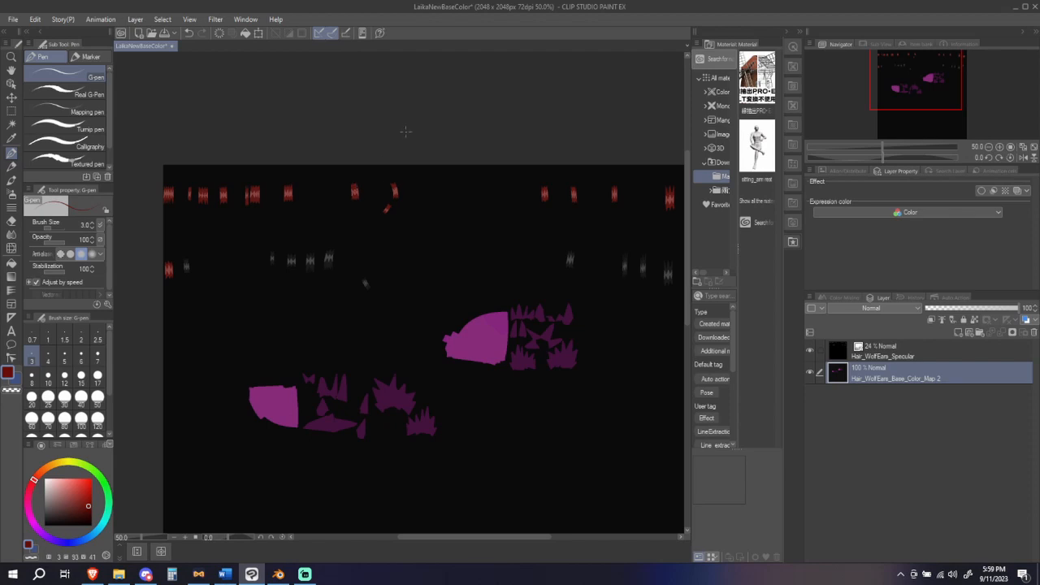
Step: Examine the grey highlight marks and the jagged edges of the red marks up close along the texture's left side
scroll(289, 284, "up", 5)
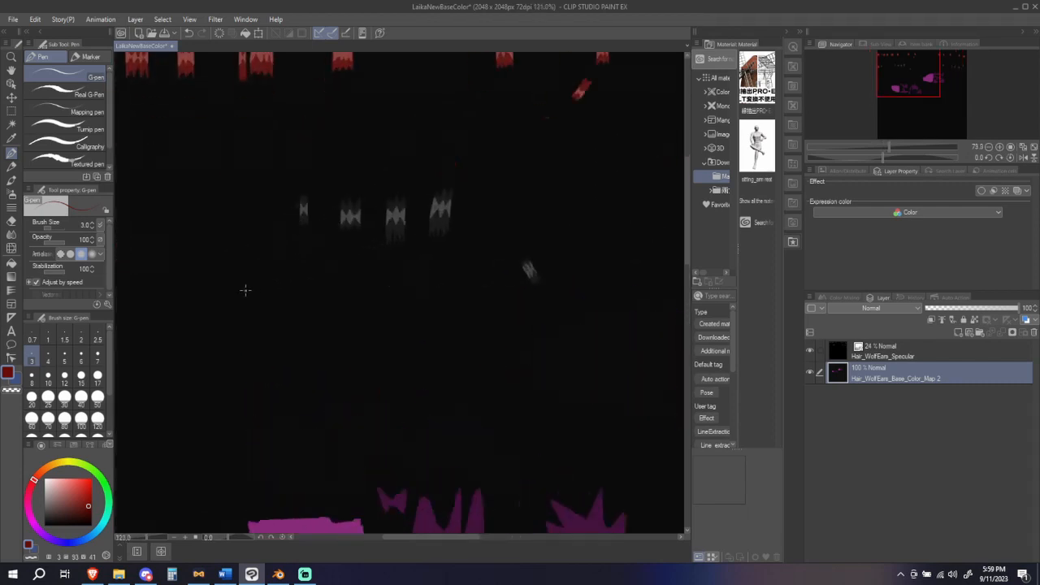
scroll(231, 276, "down", 4, "alt")
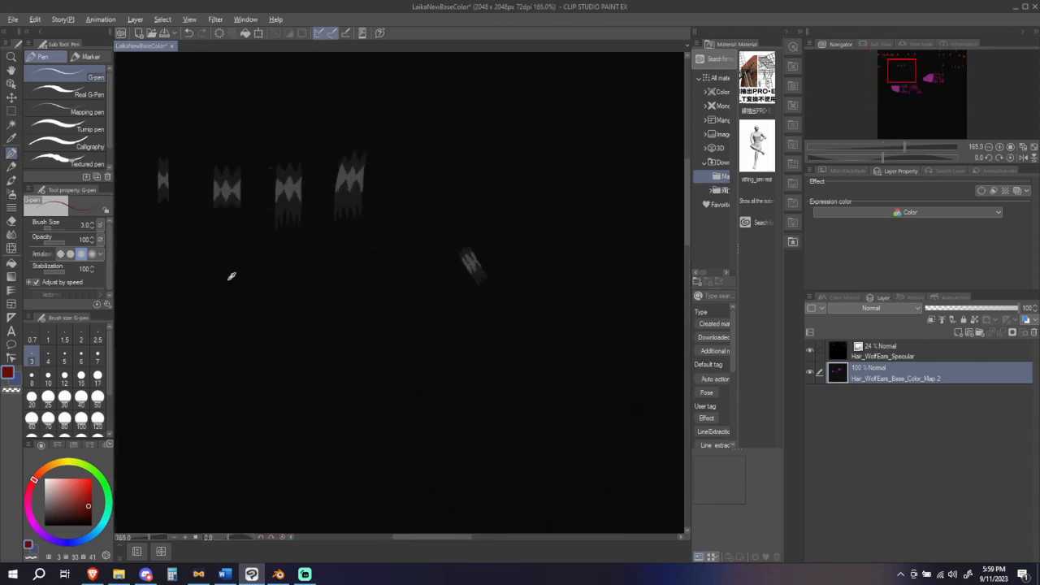
scroll(232, 276, "up", 9, "alt")
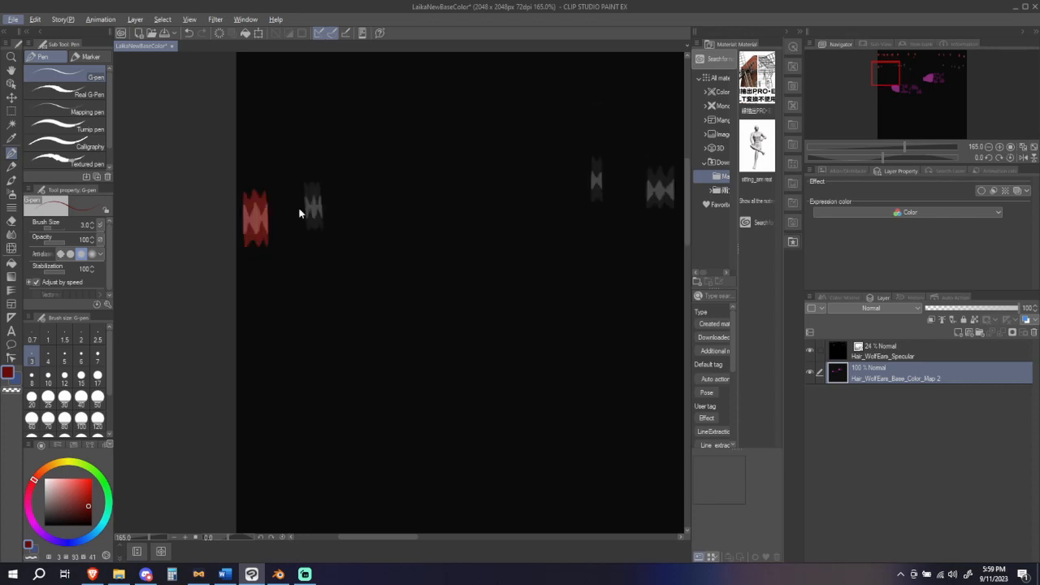
scroll(301, 205, "down", 2, "alt")
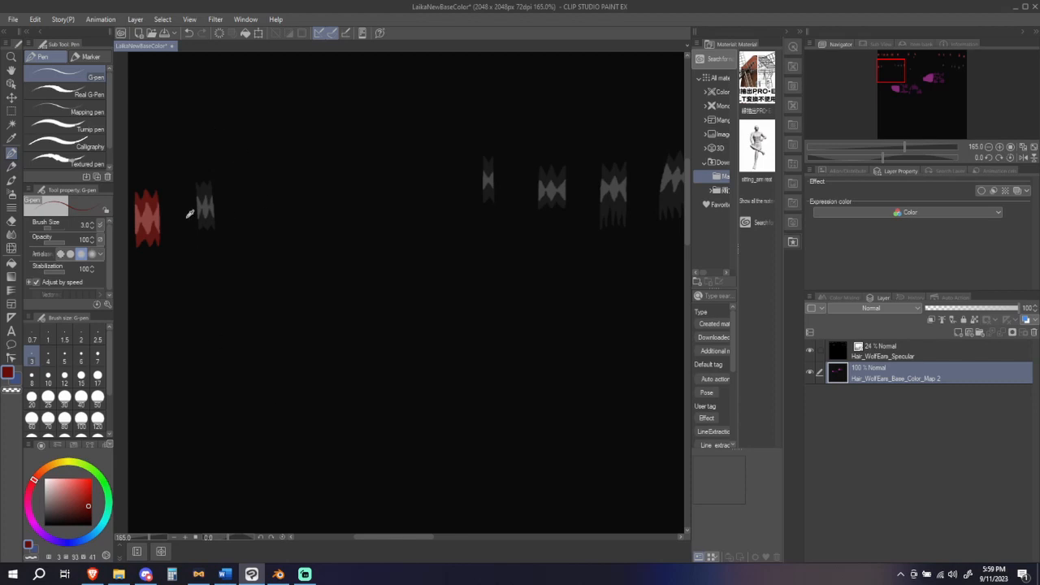
scroll(135, 275, "up", 5)
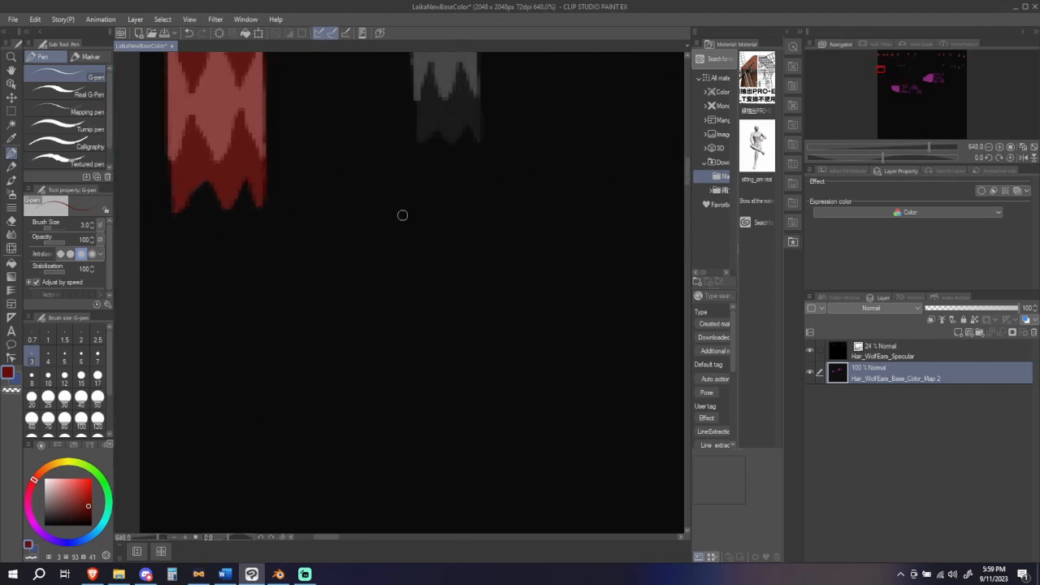
scroll(406, 252, "up", 10)
scroll(397, 295, "down", 10)
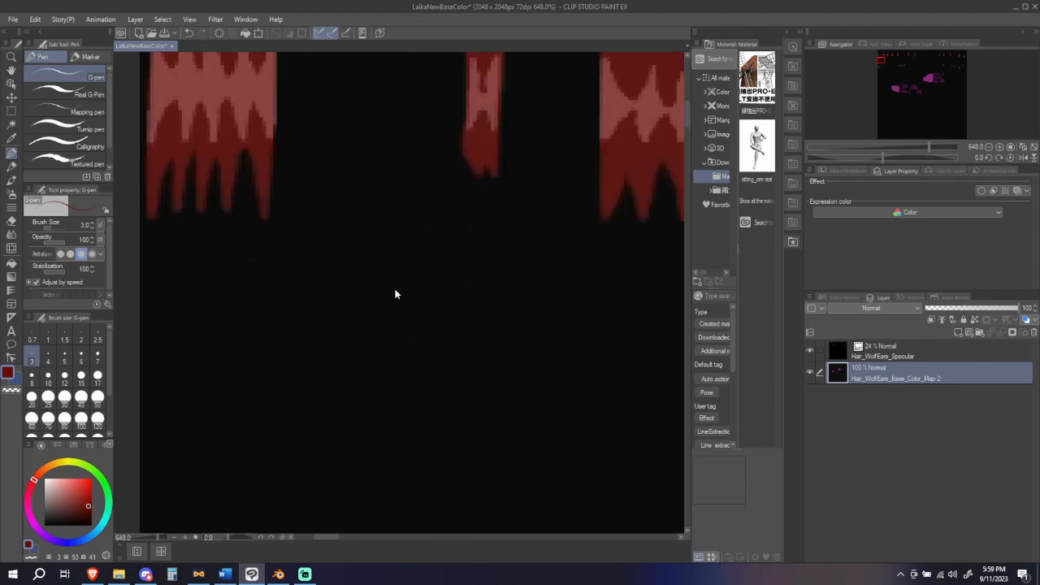
scroll(215, 268, "up", 3)
scroll(217, 242, "up", 2)
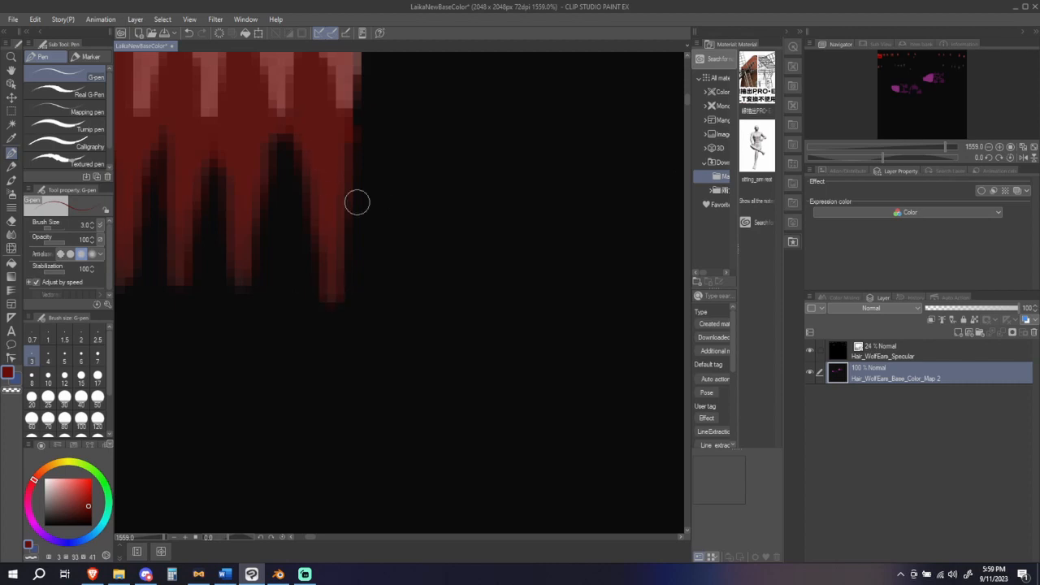
scroll(400, 286, "down", 1)
scroll(399, 287, "down", 5)
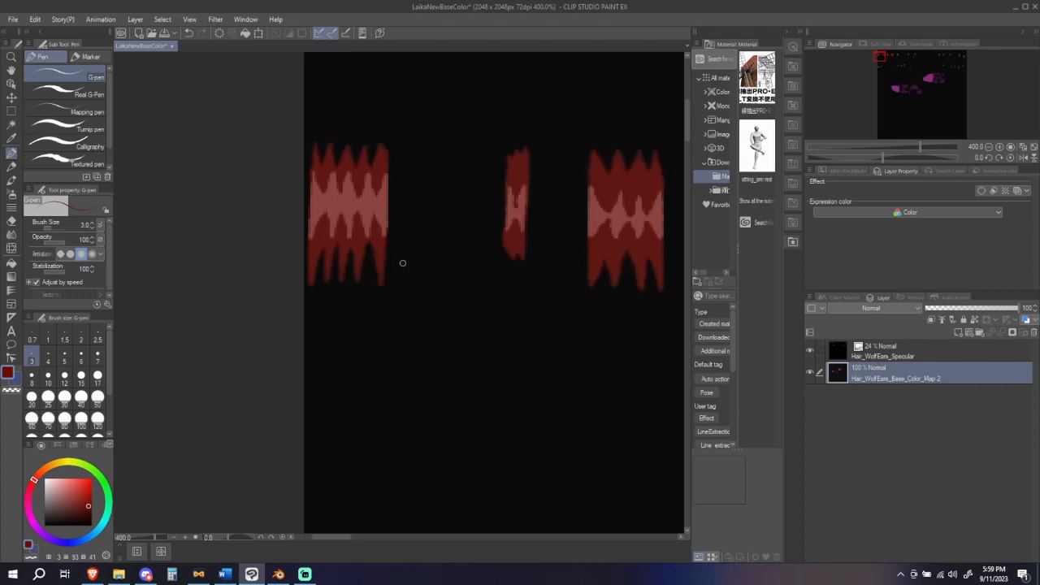
Step: Compare the upper row of red highlight marks with the grey marks beneath it across the base colour texture
scroll(405, 263, "down", 3)
scroll(405, 263, "down", 2)
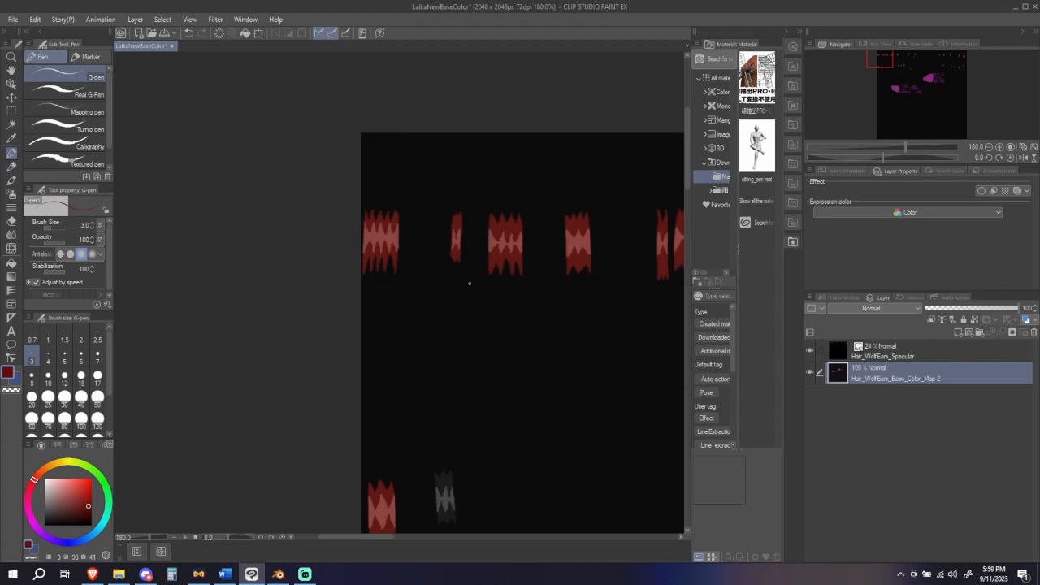
scroll(470, 282, "down", 3)
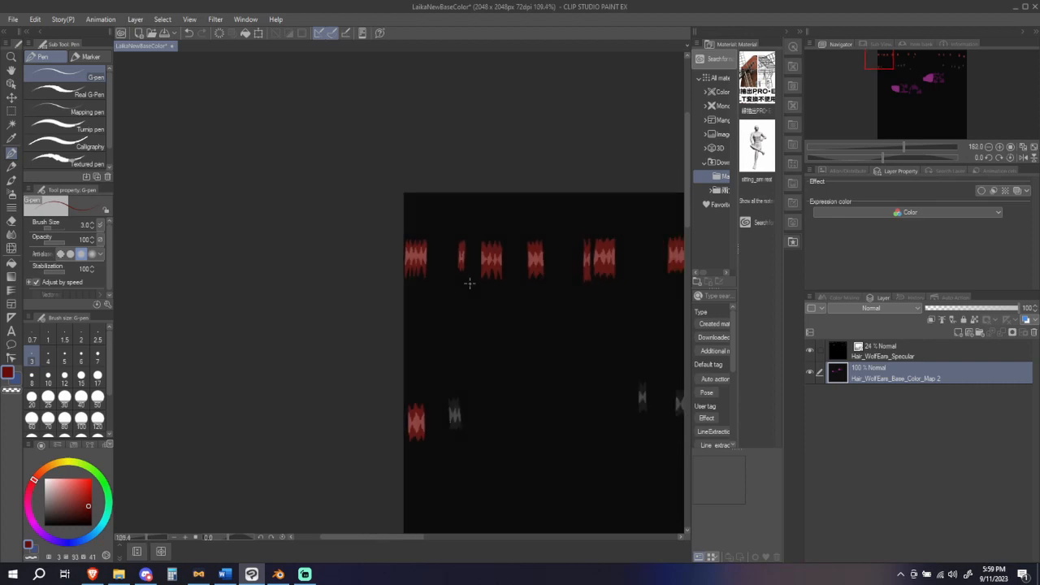
scroll(444, 266, "right", 5)
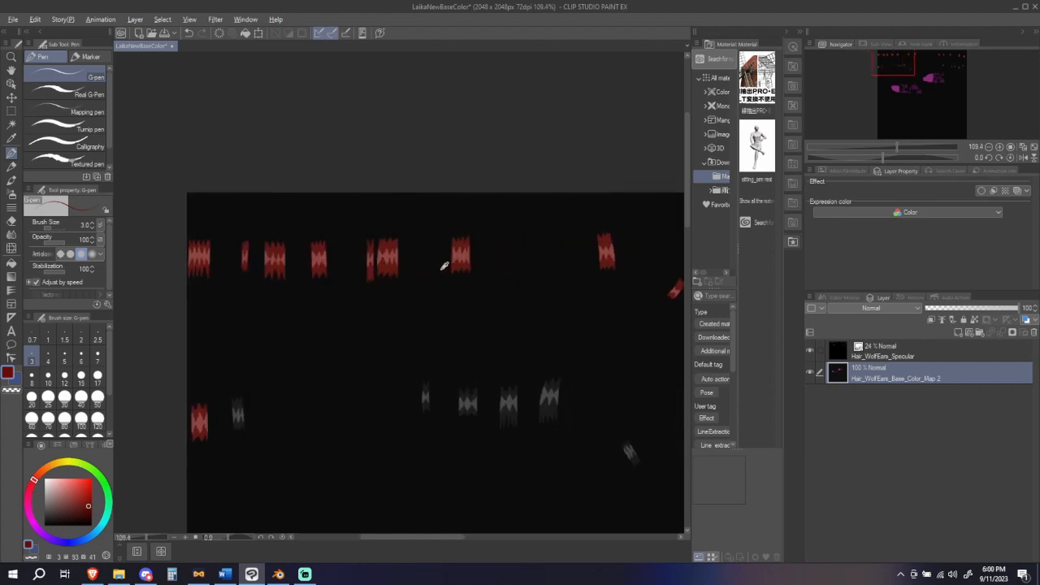
key("alt")
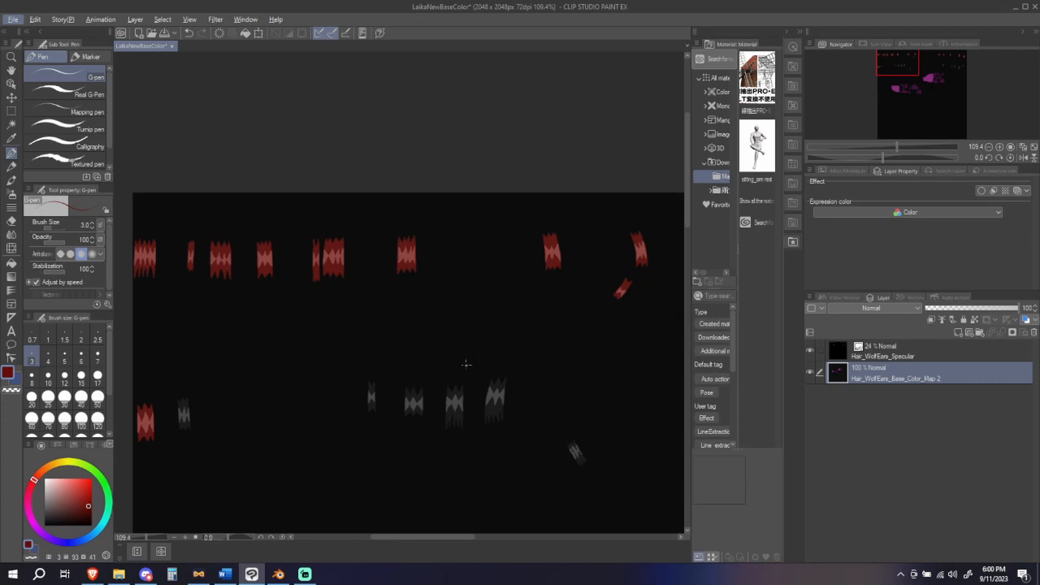
scroll(504, 338, "down", 3)
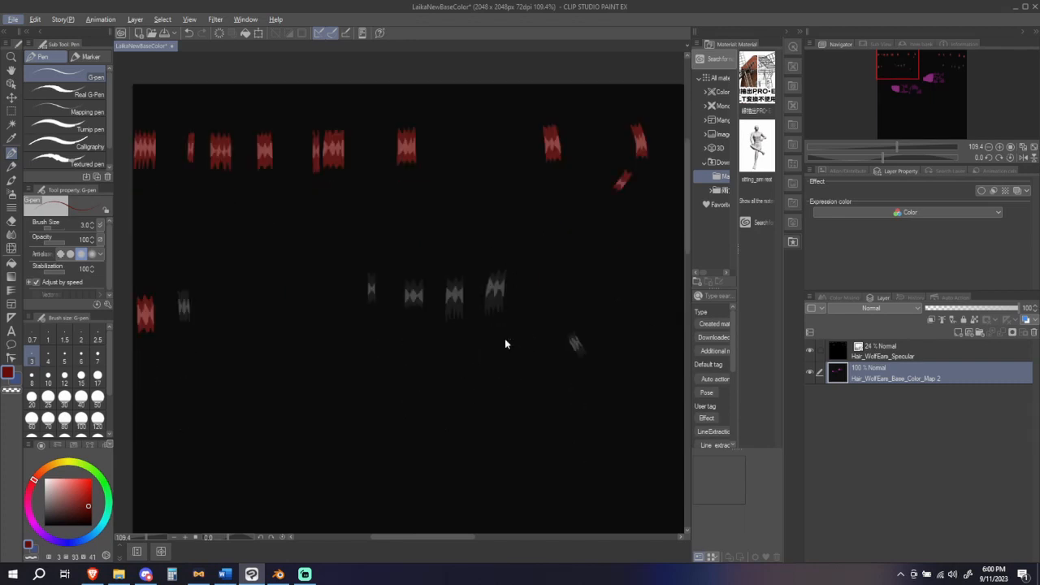
scroll(505, 338, "down", 1, "ctrl")
scroll(503, 338, "down", 4, "ctrl")
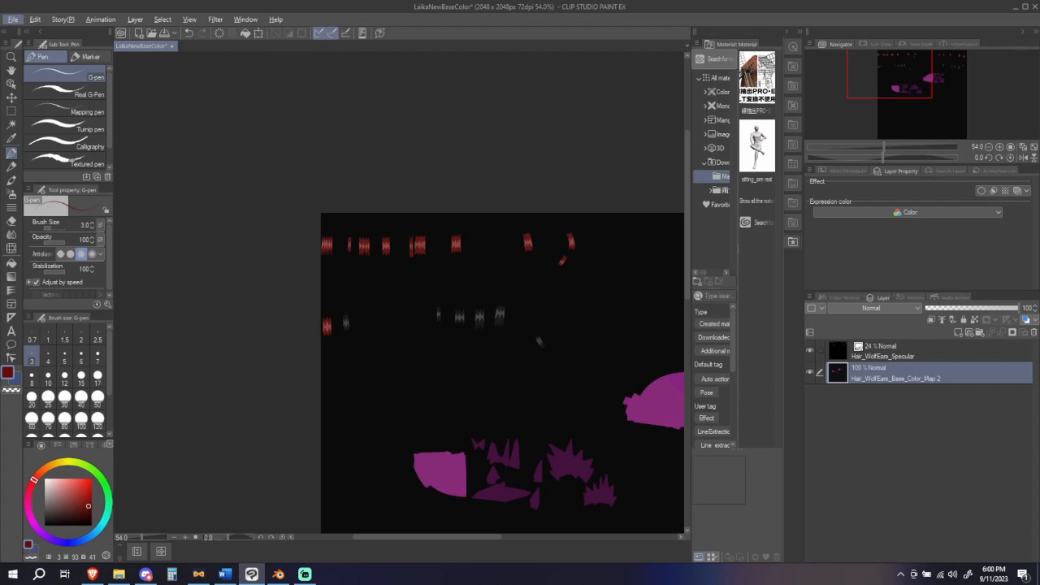
Step: Switch to Blender and turn the HairAndWolfEars model to face straight forward
key("alt+Tab")
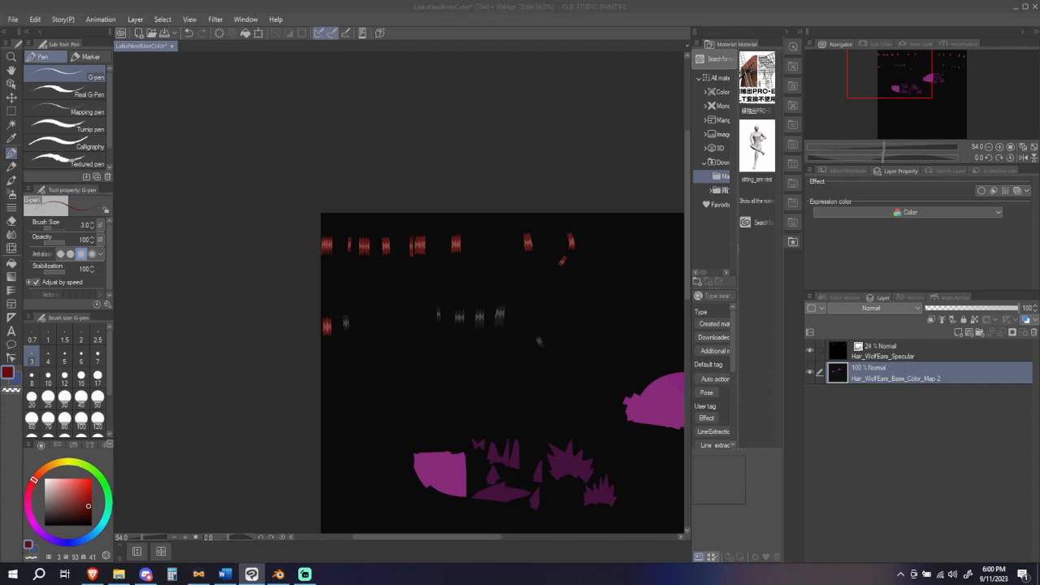
key("alt+Tab")
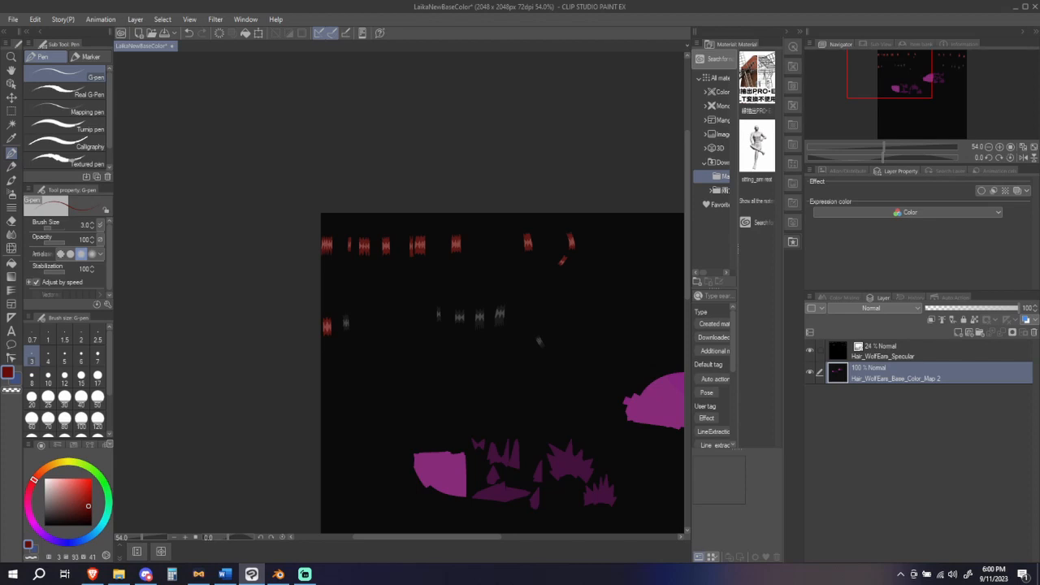
left_click(1015, 6)
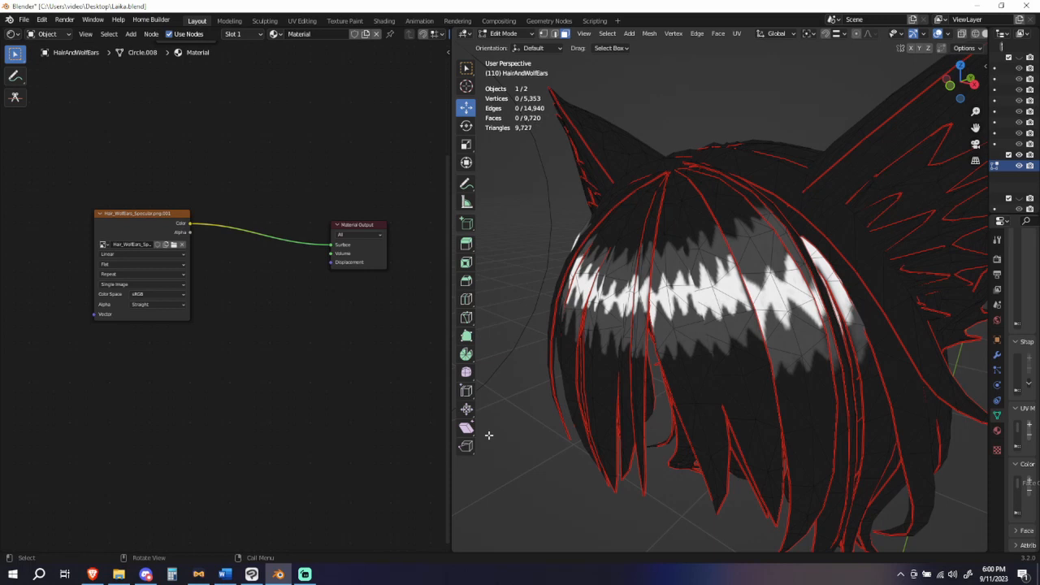
right_click(837, 333)
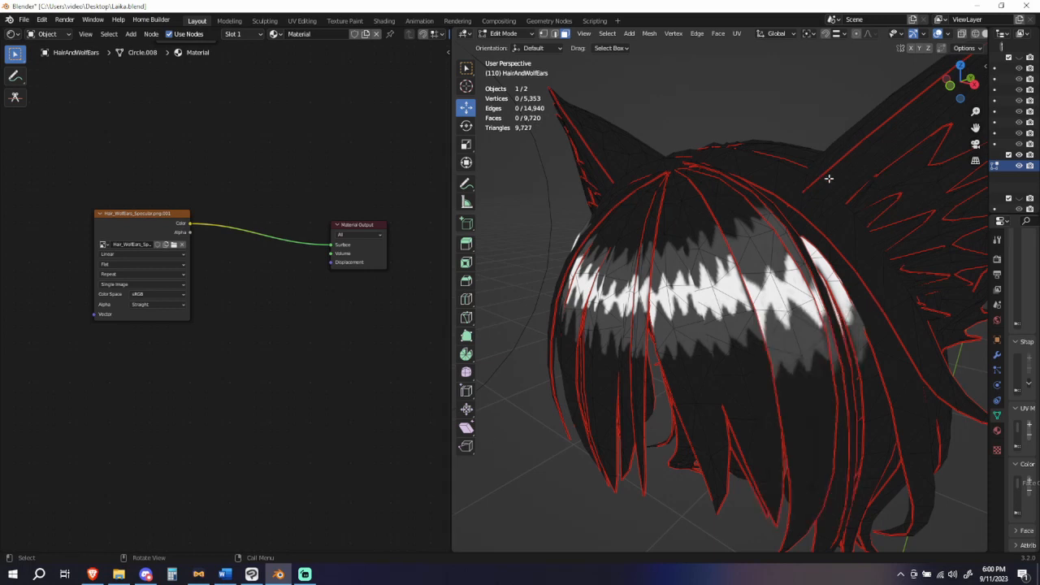
middle_click_drag(828, 178, 922, 196)
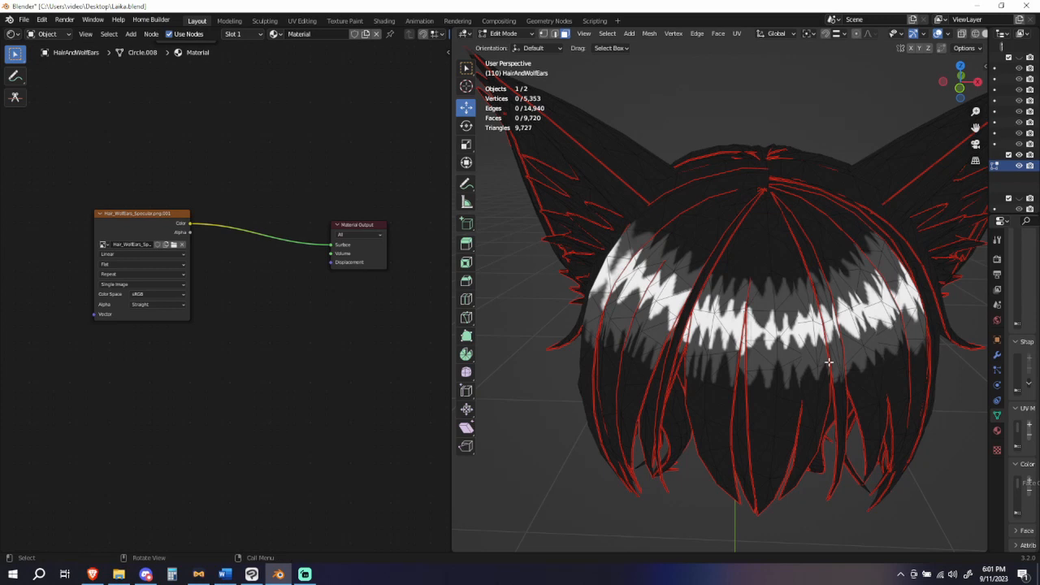
Step: Examine the jagged white and grey highlight band across the front hair from closer and farther distances
scroll(824, 358, "down", 2)
scroll(824, 357, "down", 2)
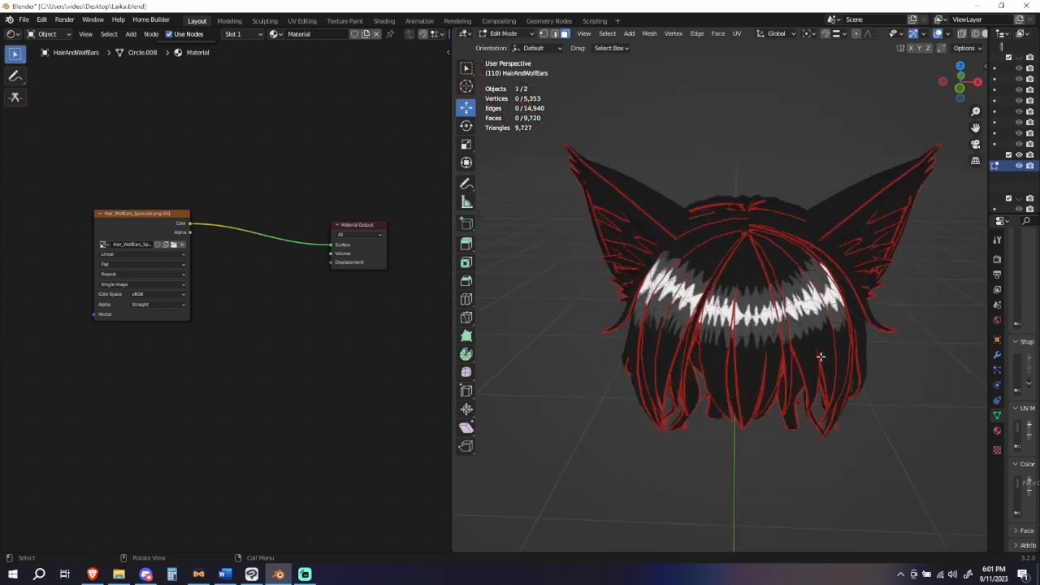
scroll(821, 355, "up", 4)
scroll(821, 356, "up", 2)
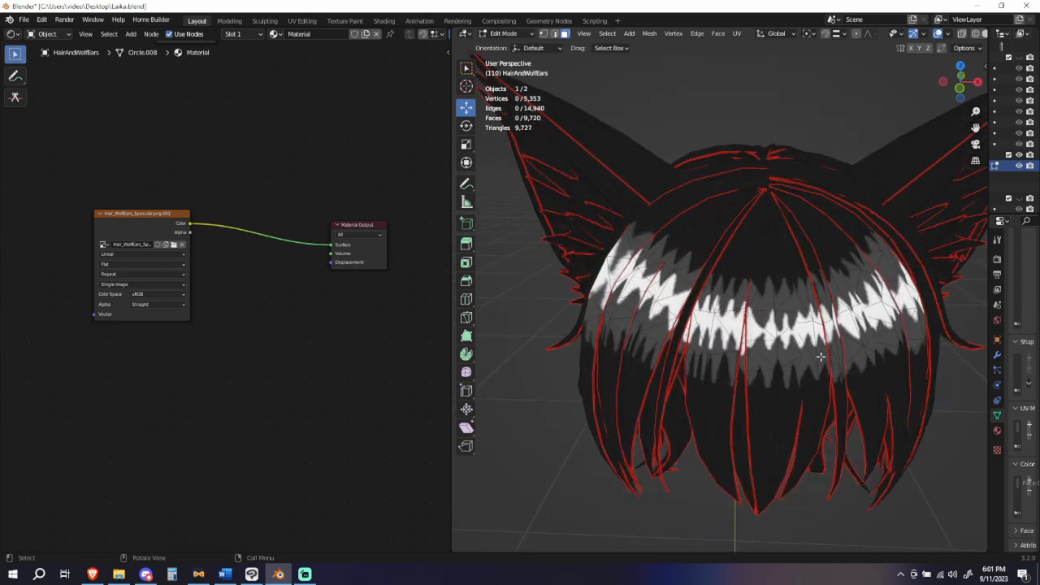
scroll(820, 356, "down", 1)
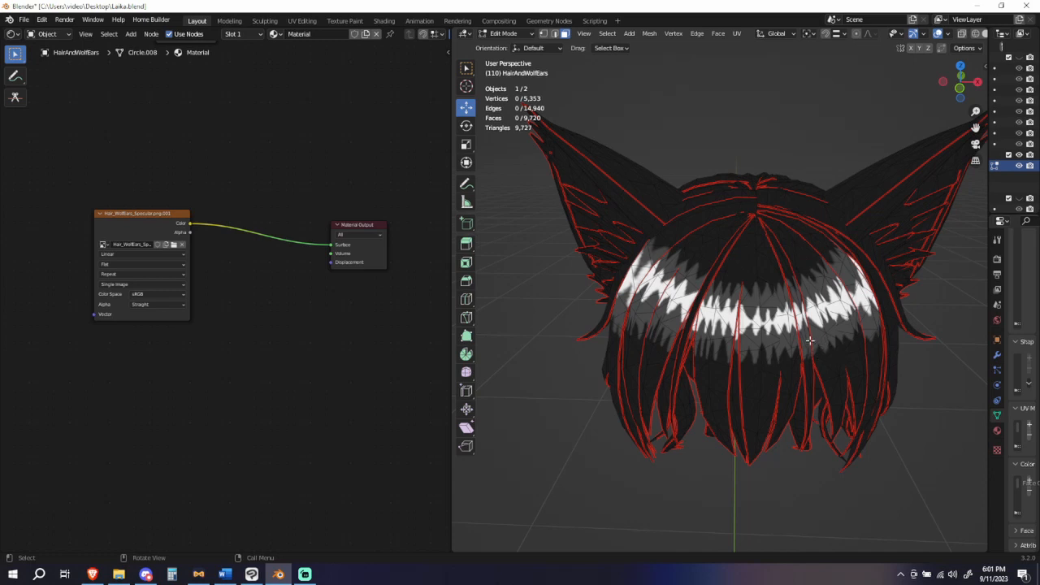
scroll(798, 357, "down", 1)
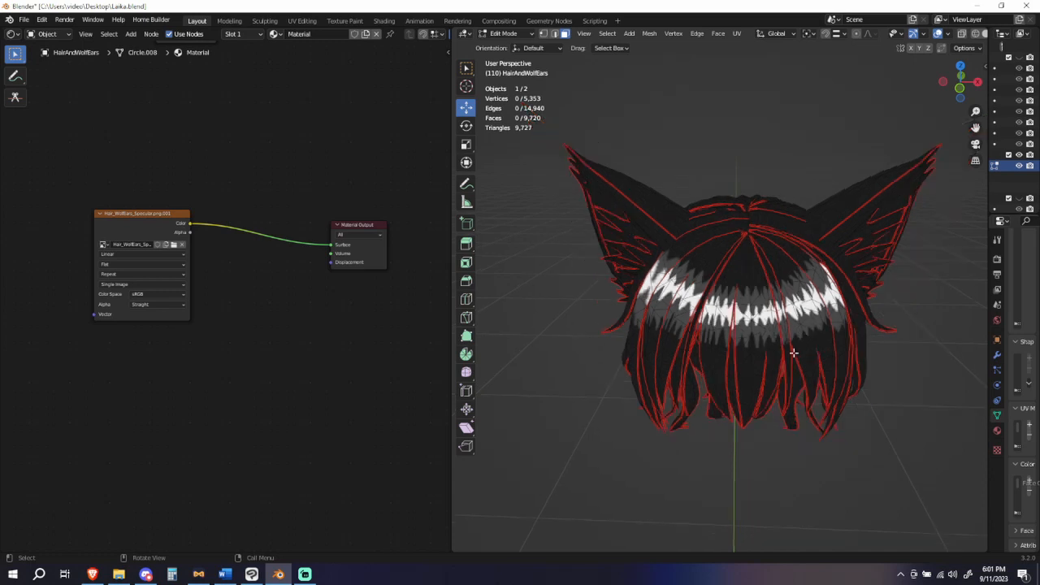
scroll(793, 353, "up", 1)
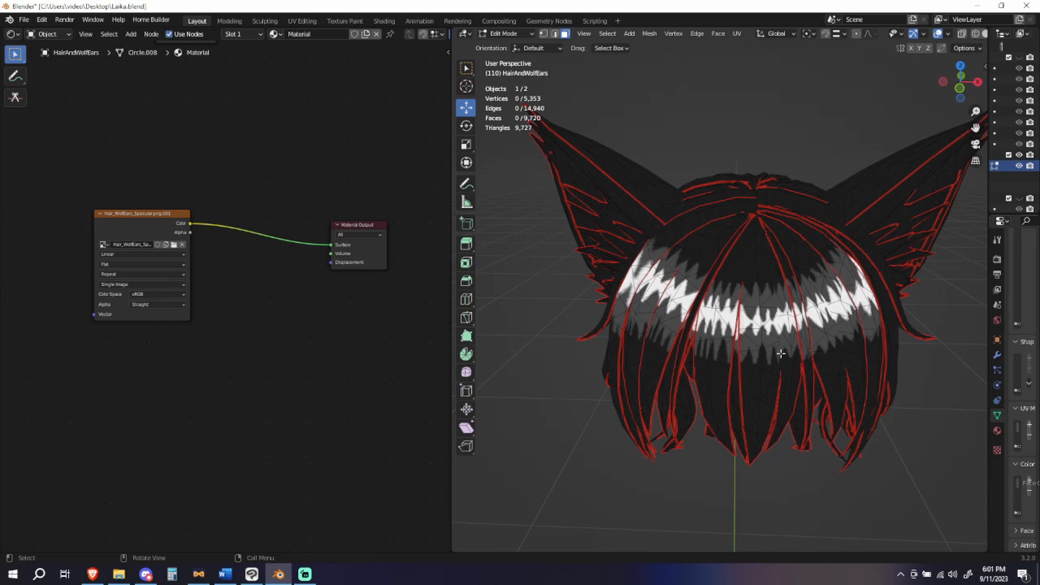
scroll(780, 353, "down", 2)
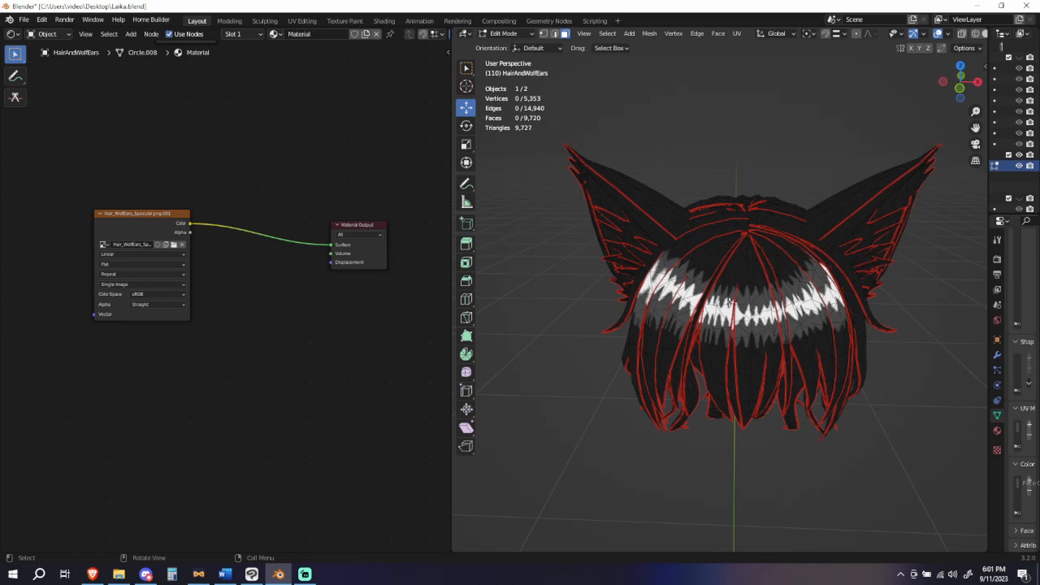
scroll(731, 299, "down", 1)
scroll(731, 299, "up", 2)
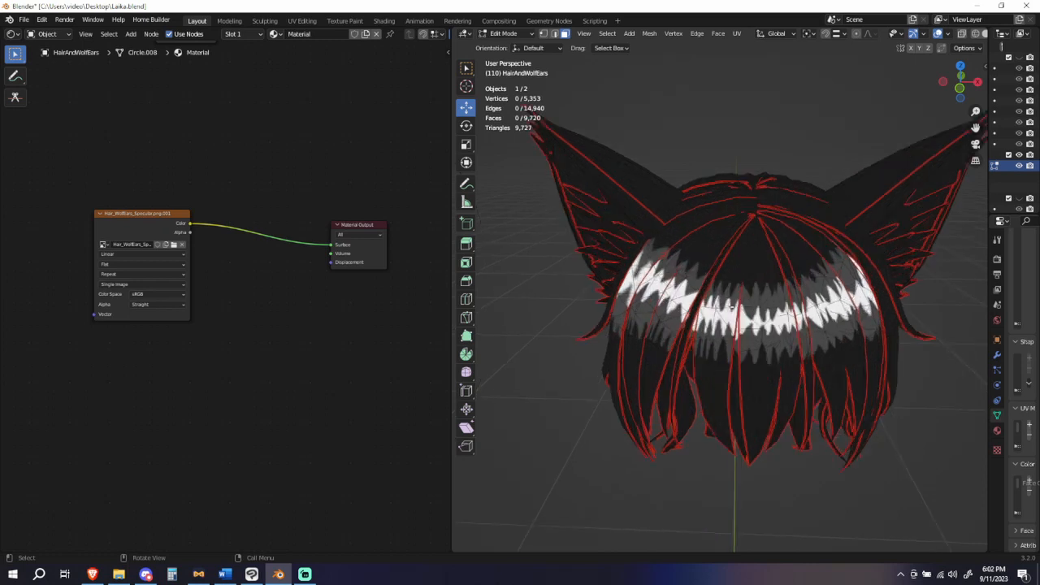
scroll(731, 302, "down", 1)
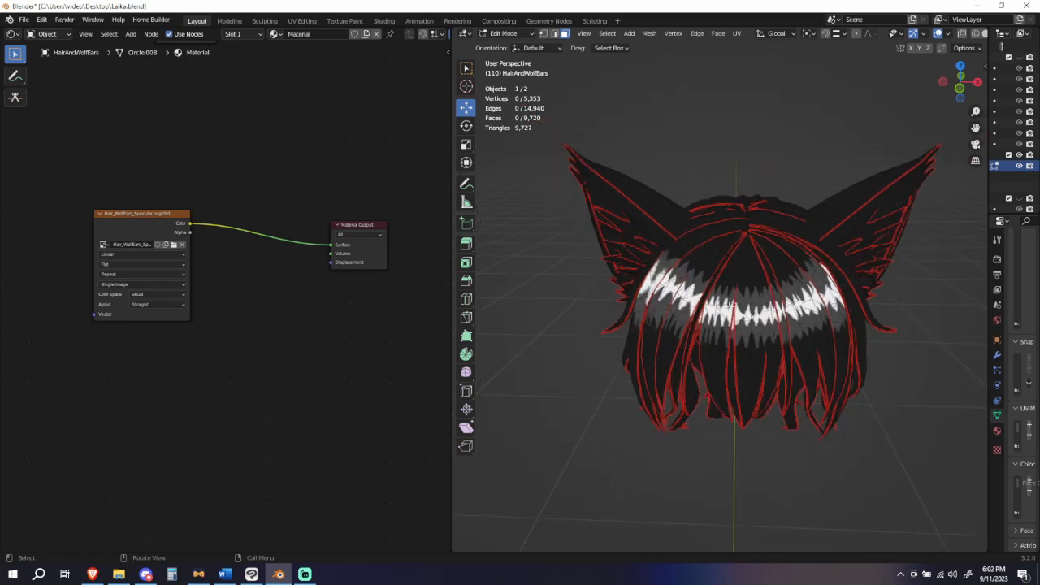